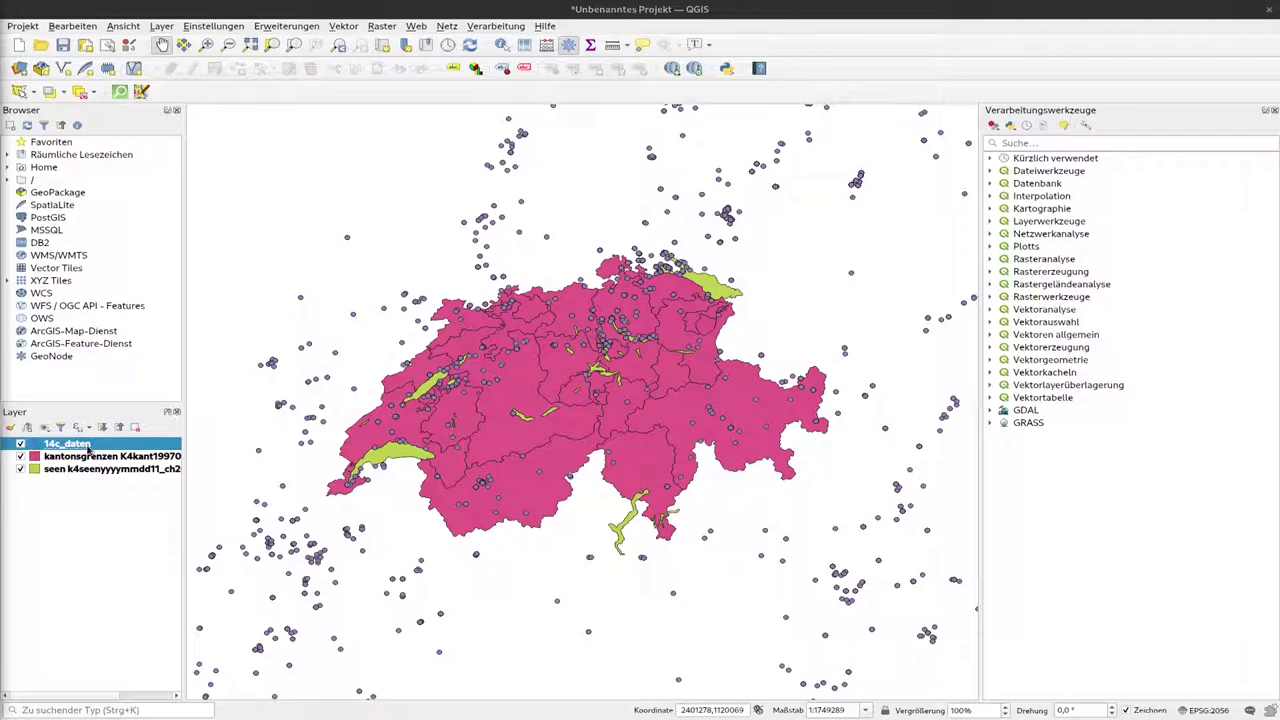
right_click(88, 448)
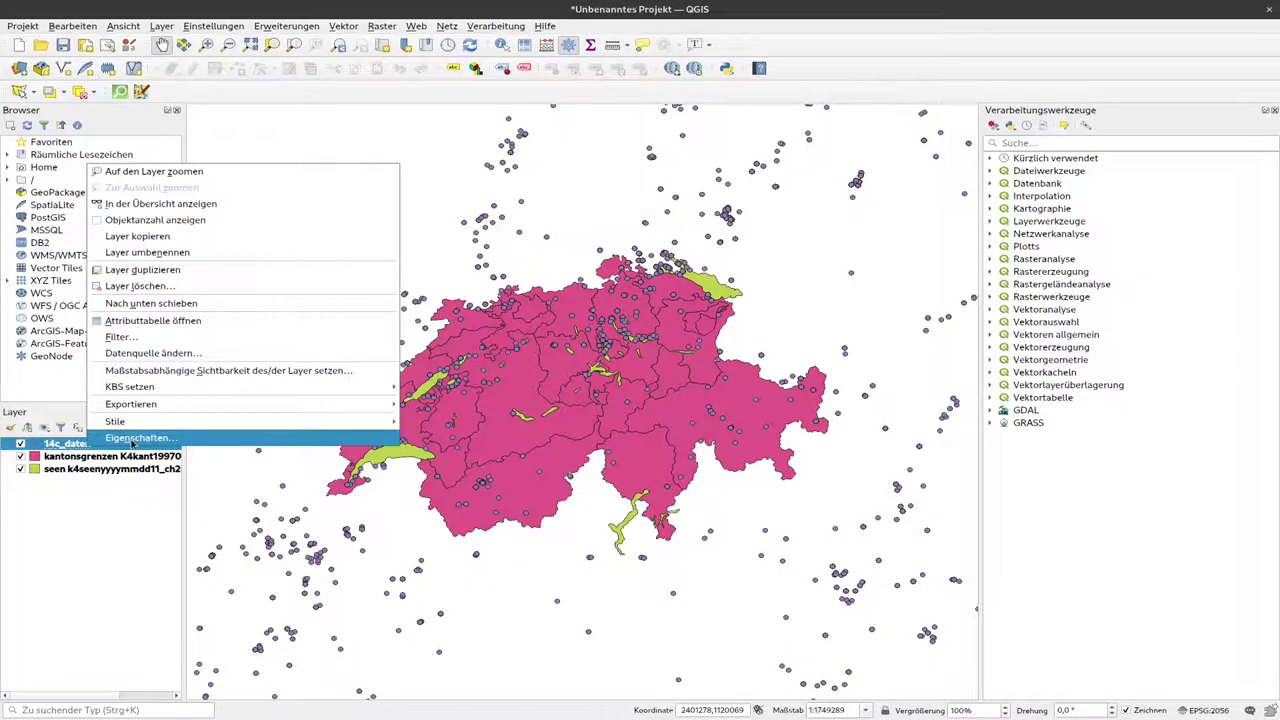
click(131, 441)
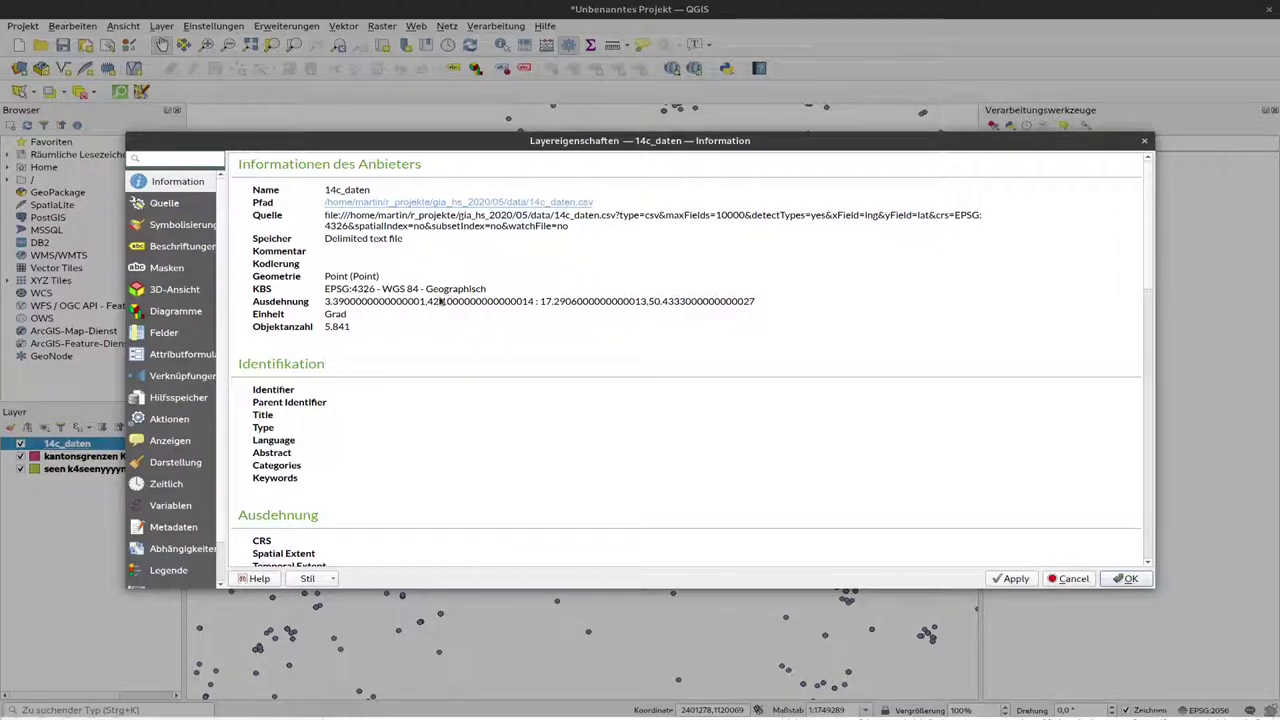
click(1062, 579)
right_click(118, 457)
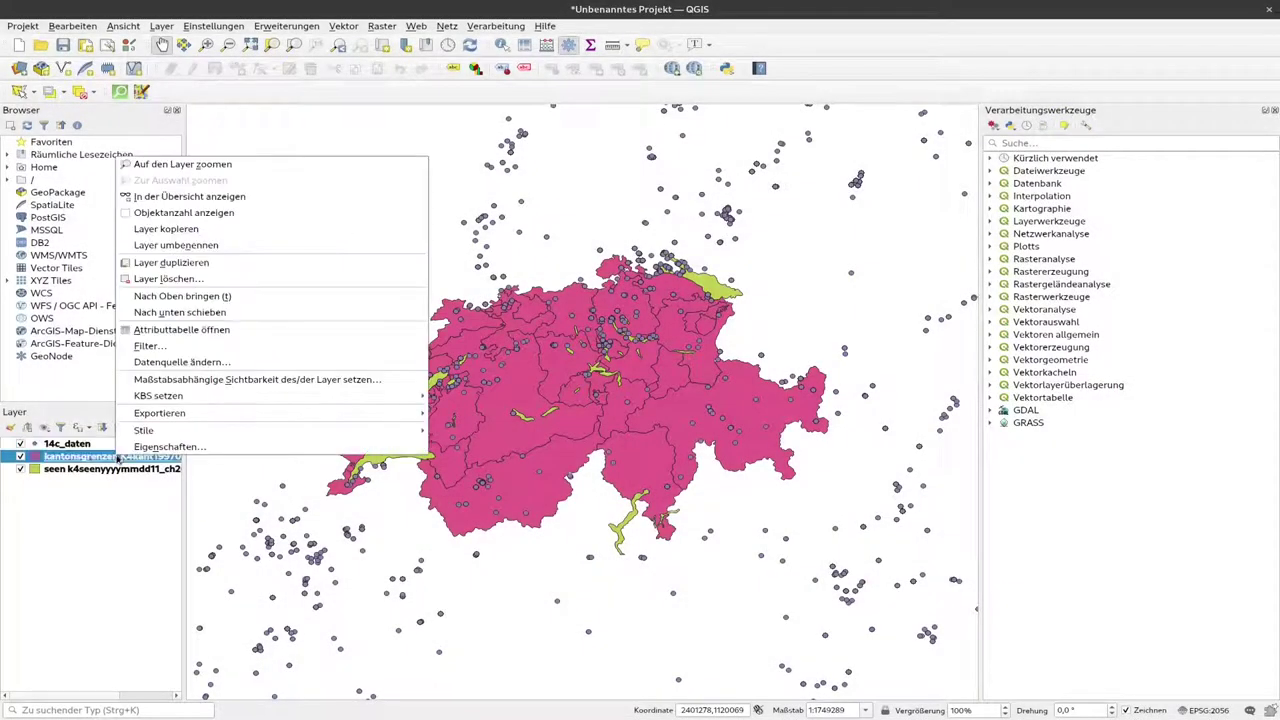
click(170, 447)
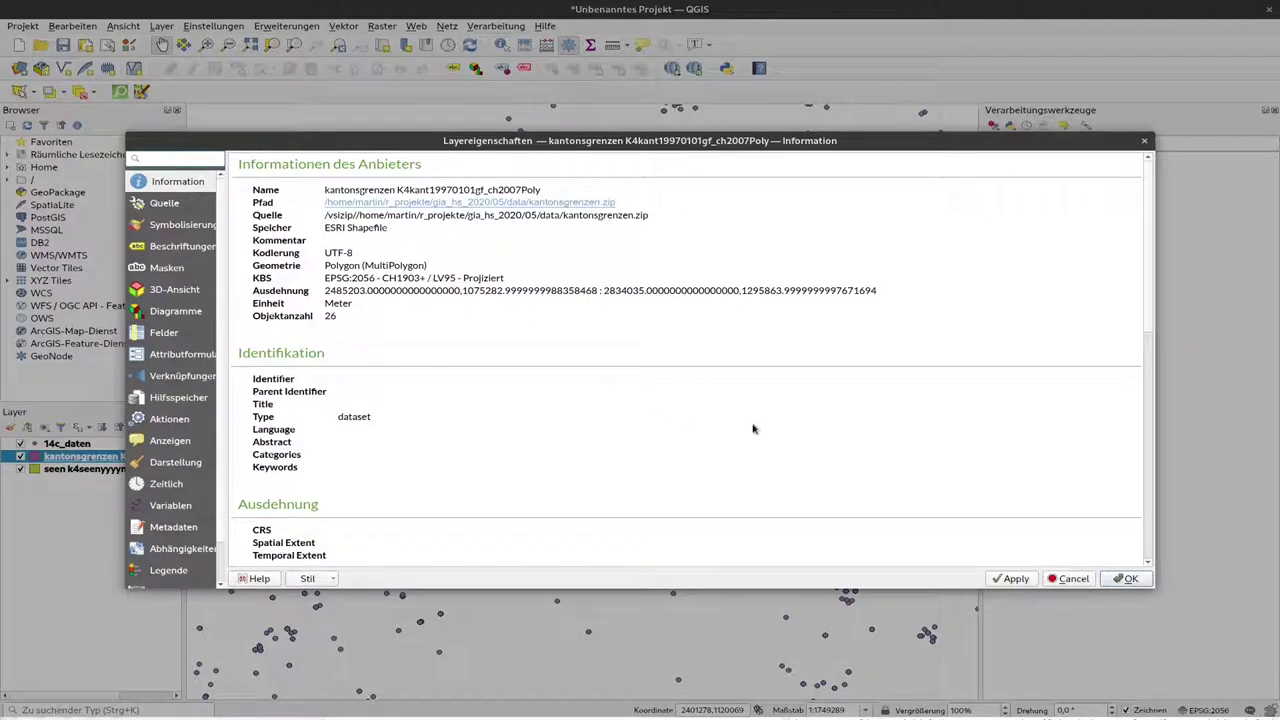
click(1072, 579)
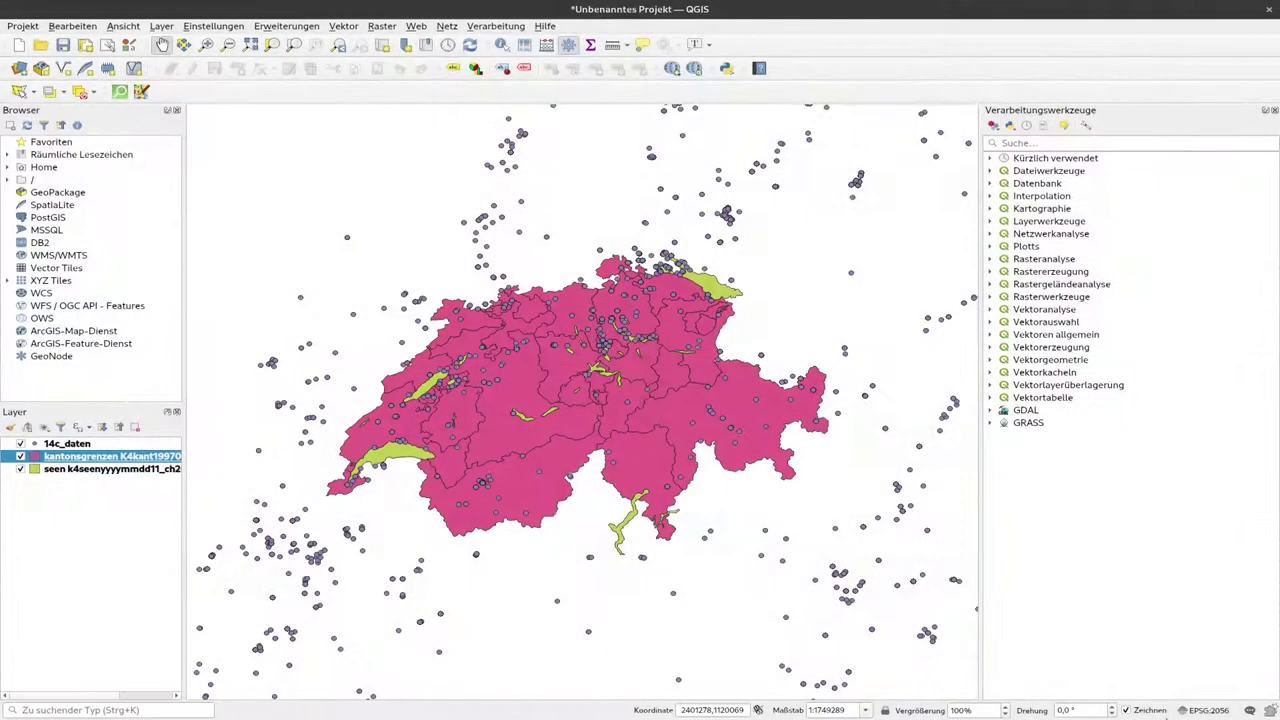
Reproject the 14c_daten points to the project CRS EPSG:2056 - CH1903+ / LV95 using Layer reprojizieren.
click(115, 447)
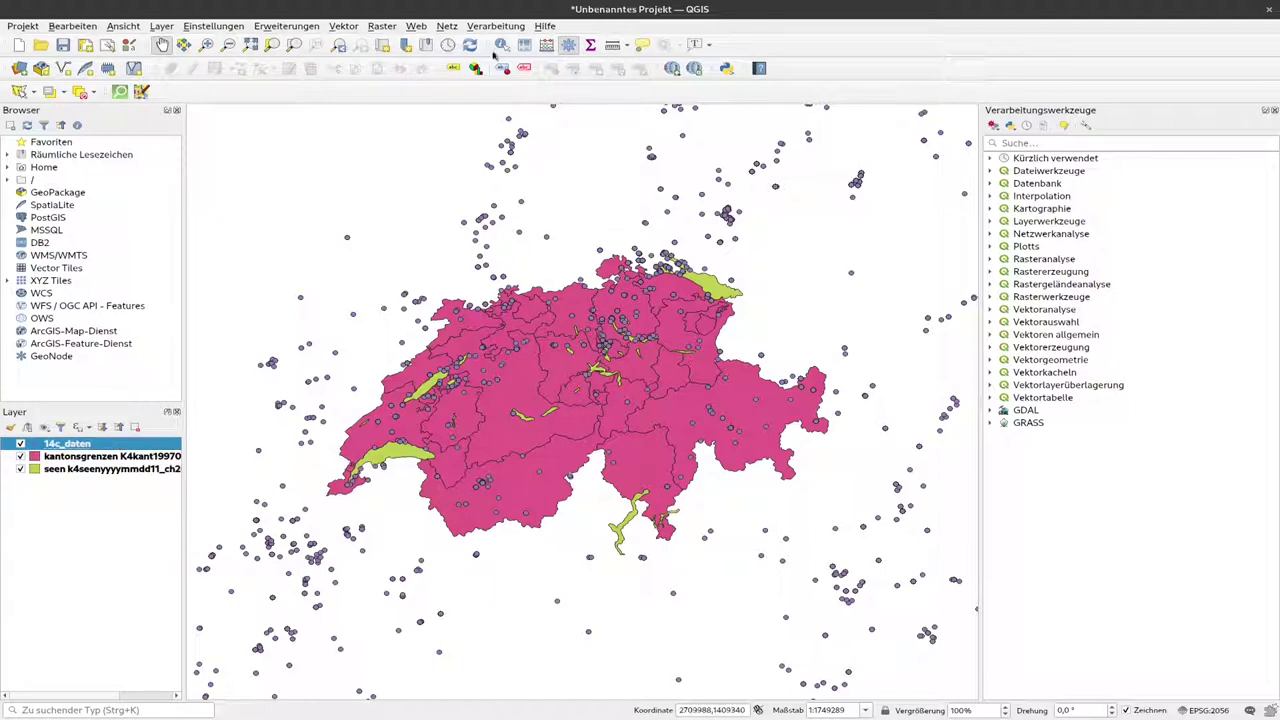
click(345, 28)
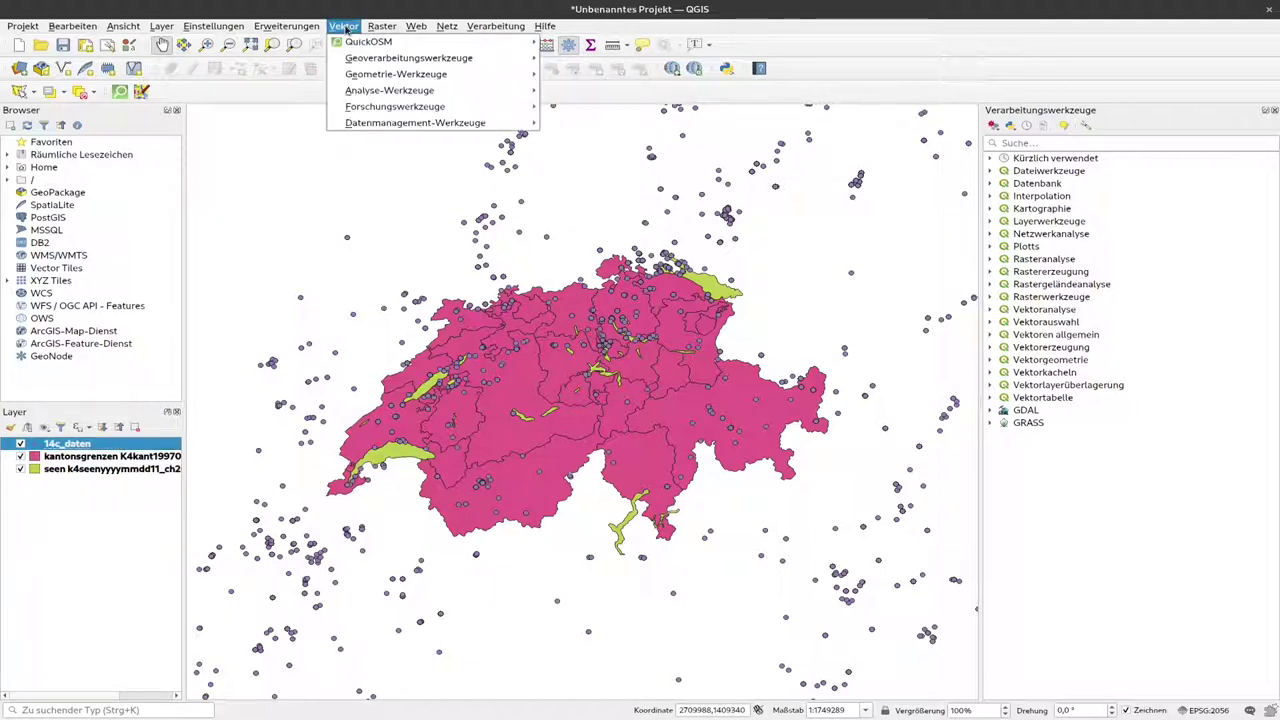
mouse_move(400, 74)
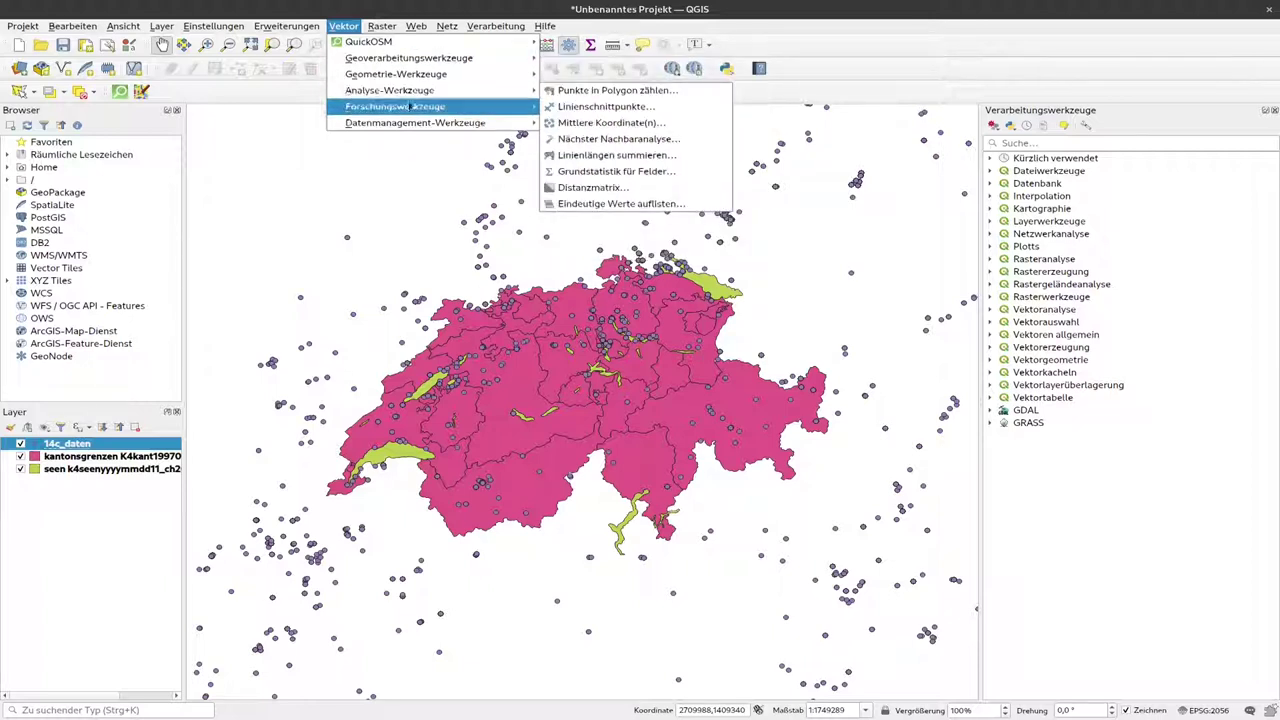
mouse_move(455, 123)
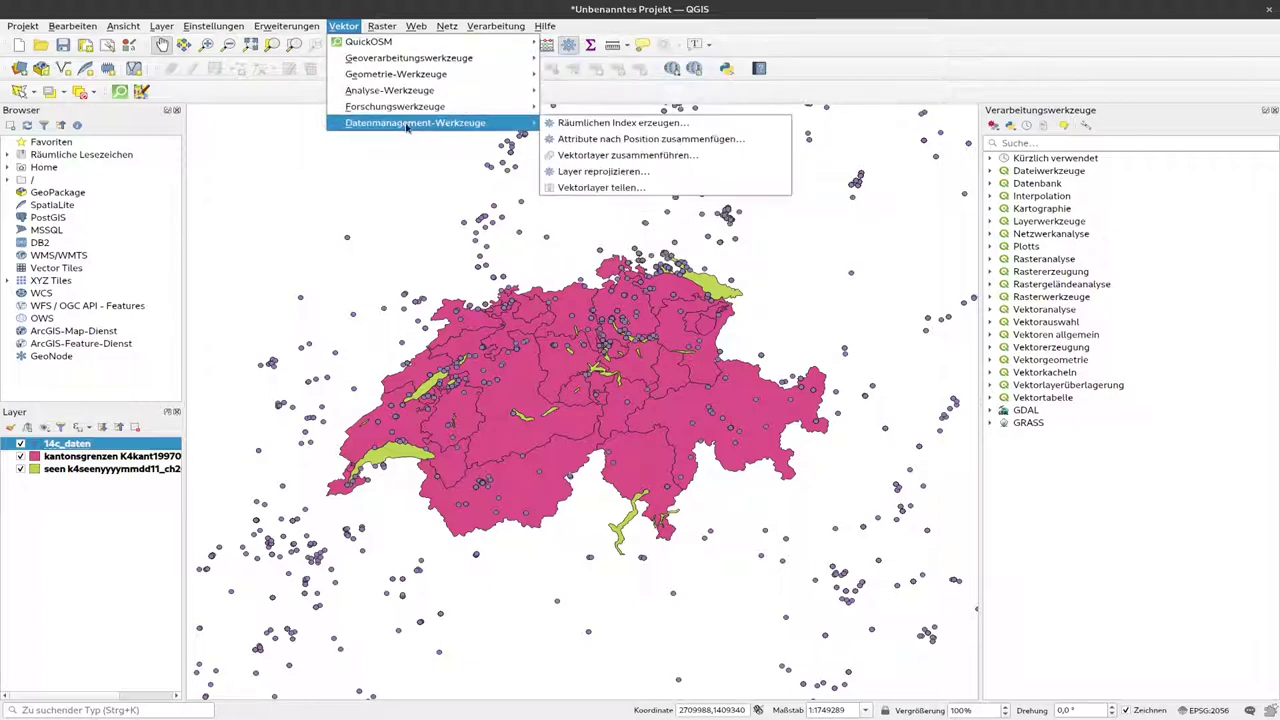
click(643, 175)
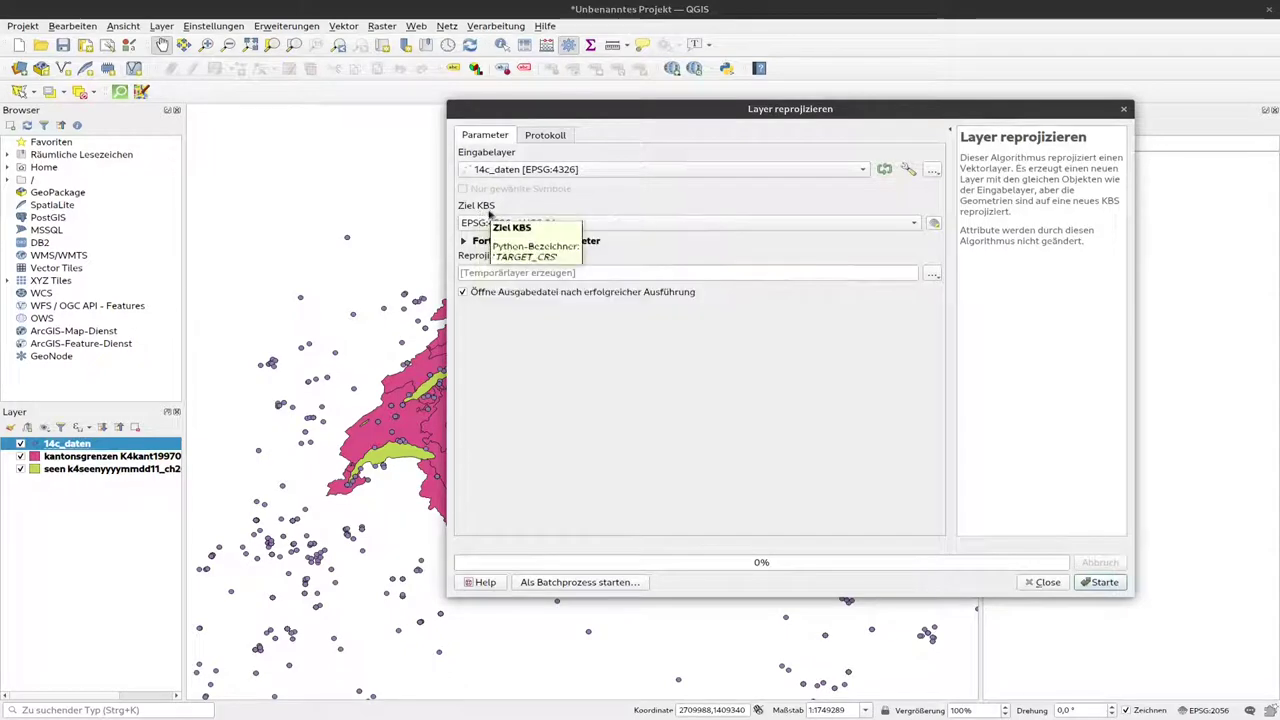
click(673, 228)
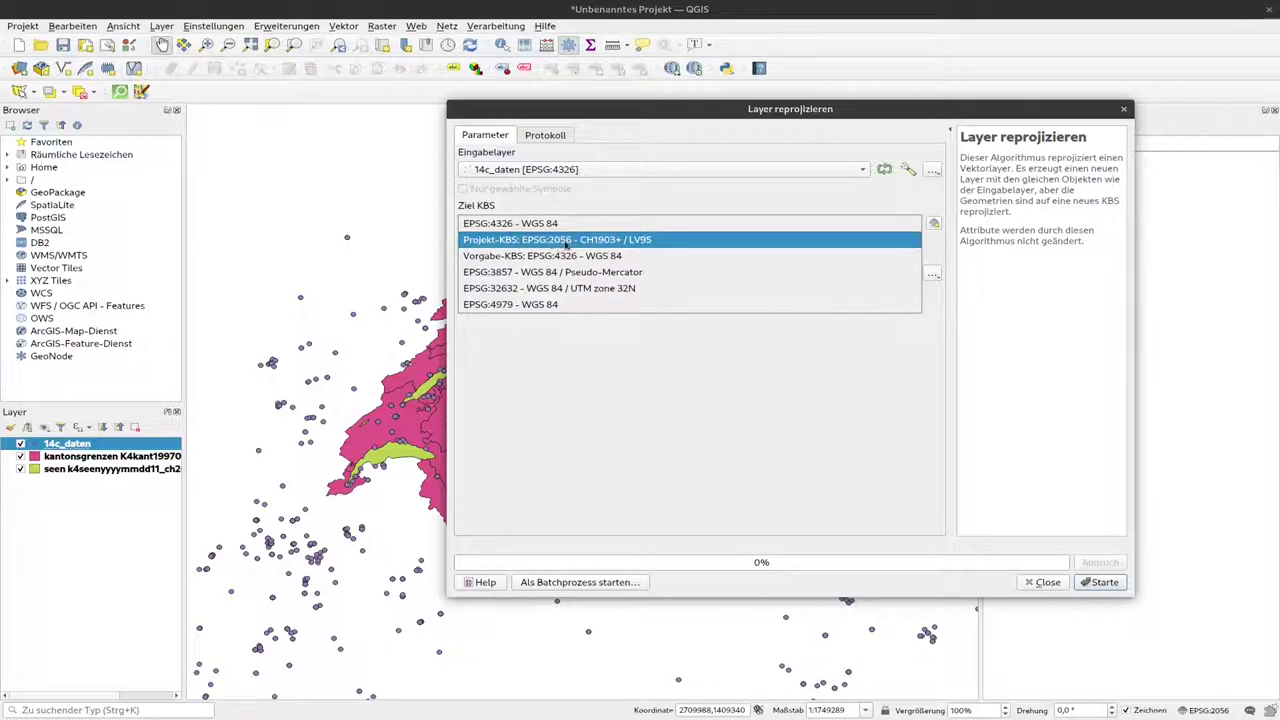
click(588, 241)
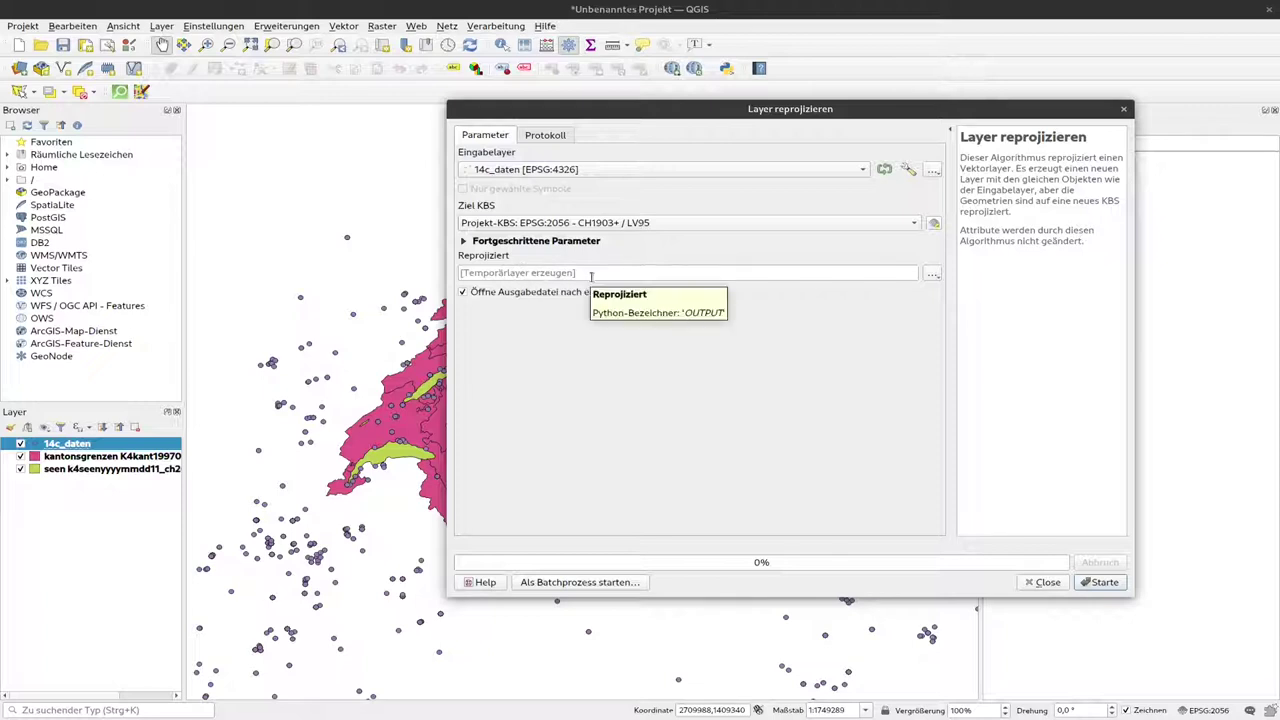
click(1104, 582)
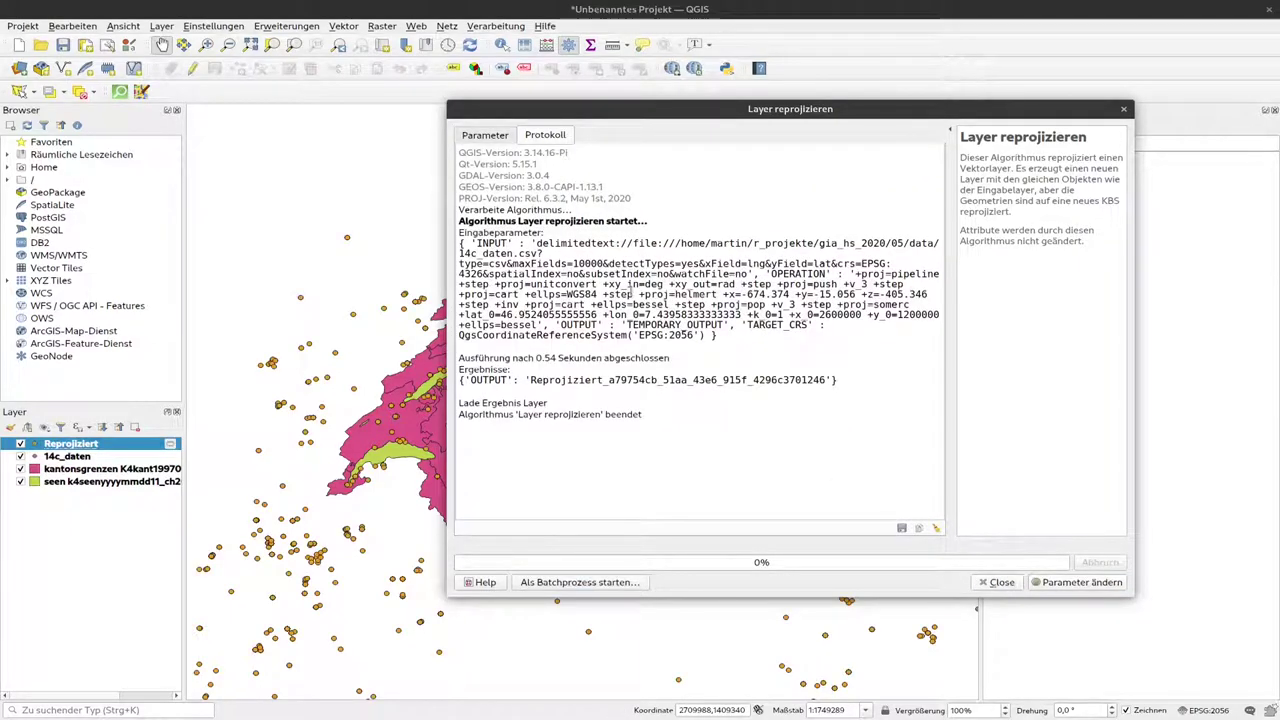
Close the reprojection tool and toggle the Reprojiziert layer off and on to compare.
click(1003, 582)
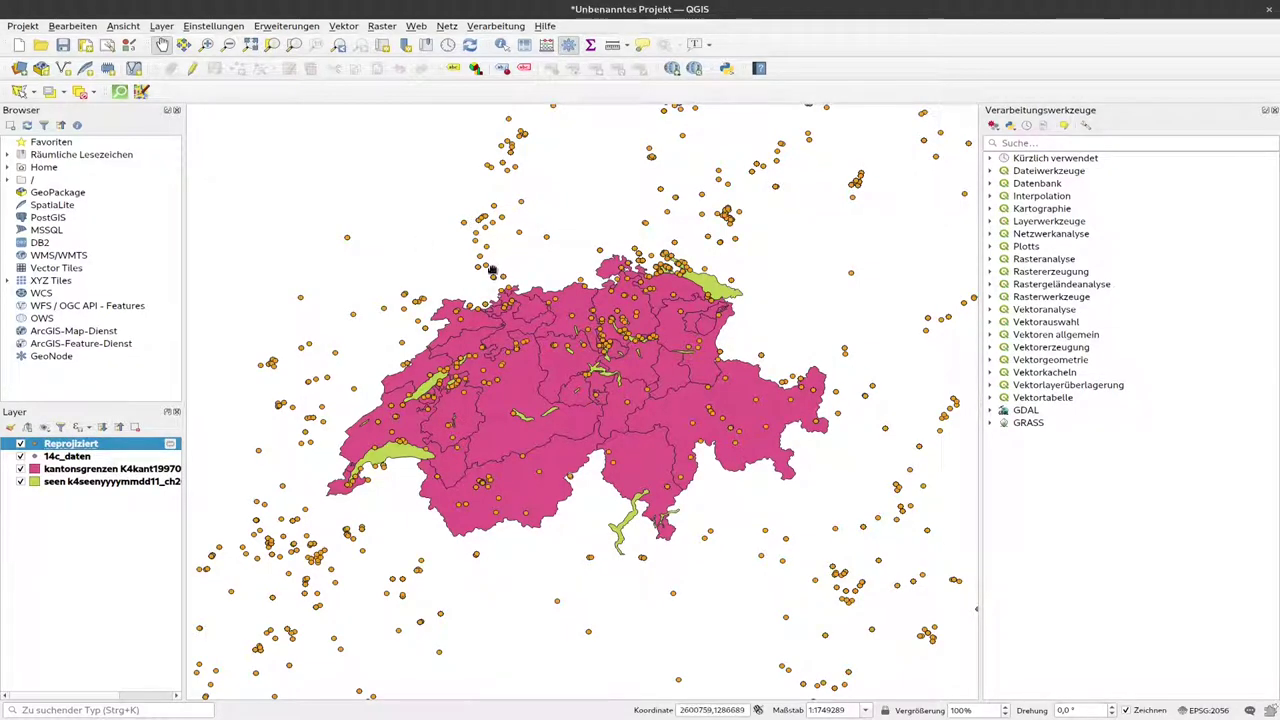
click(20, 443)
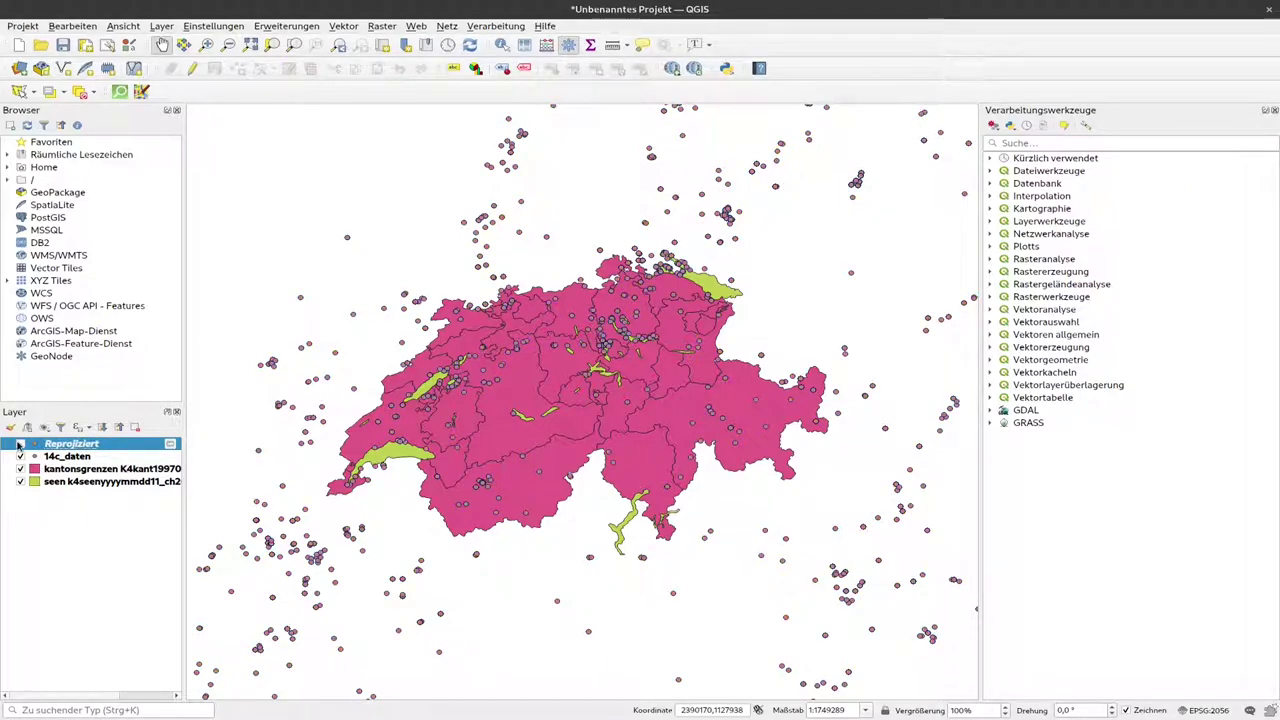
click(19, 444)
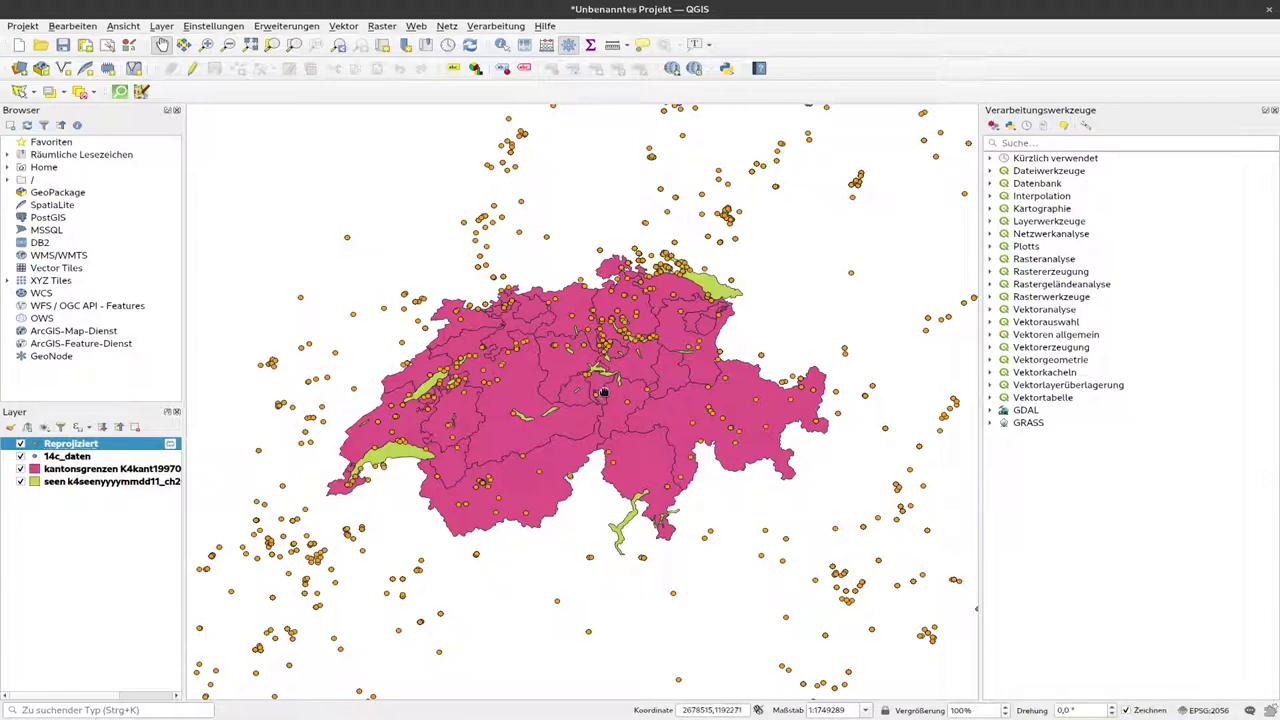
Check the Reprojiziert layer's properties: 5,841 points in EPSG:2056, closed without changes.
right_click(86, 449)
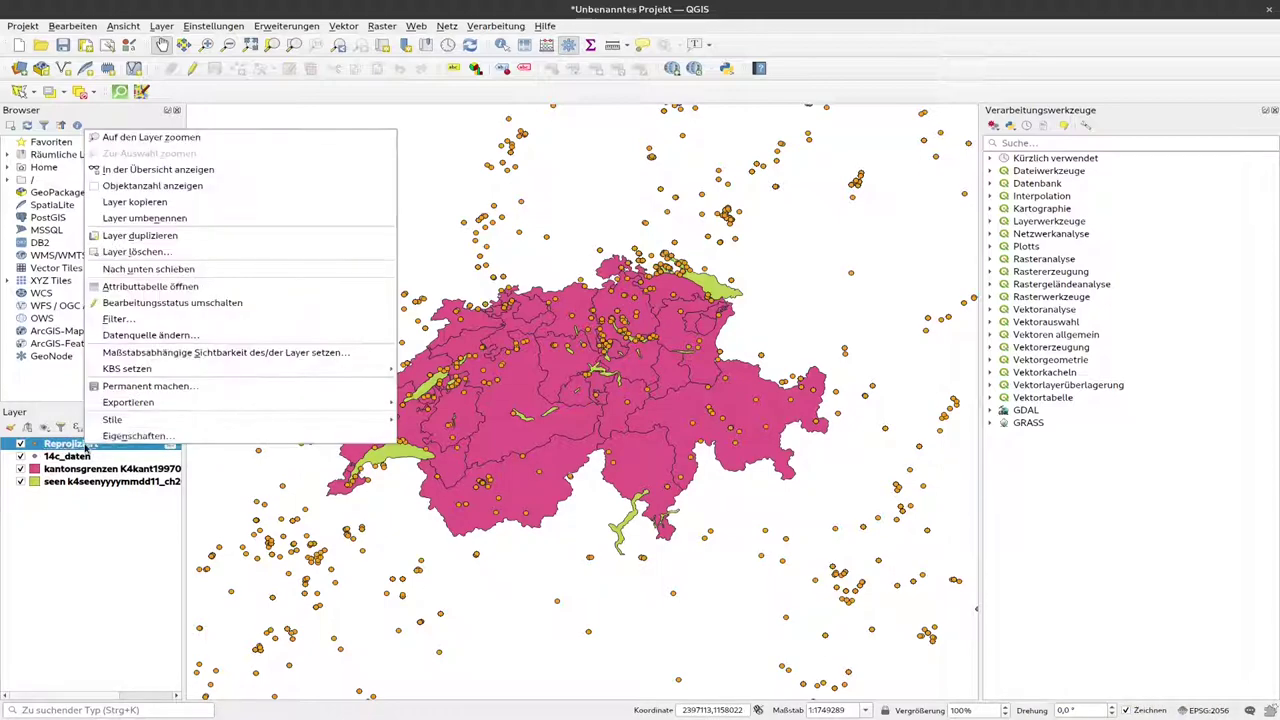
click(129, 442)
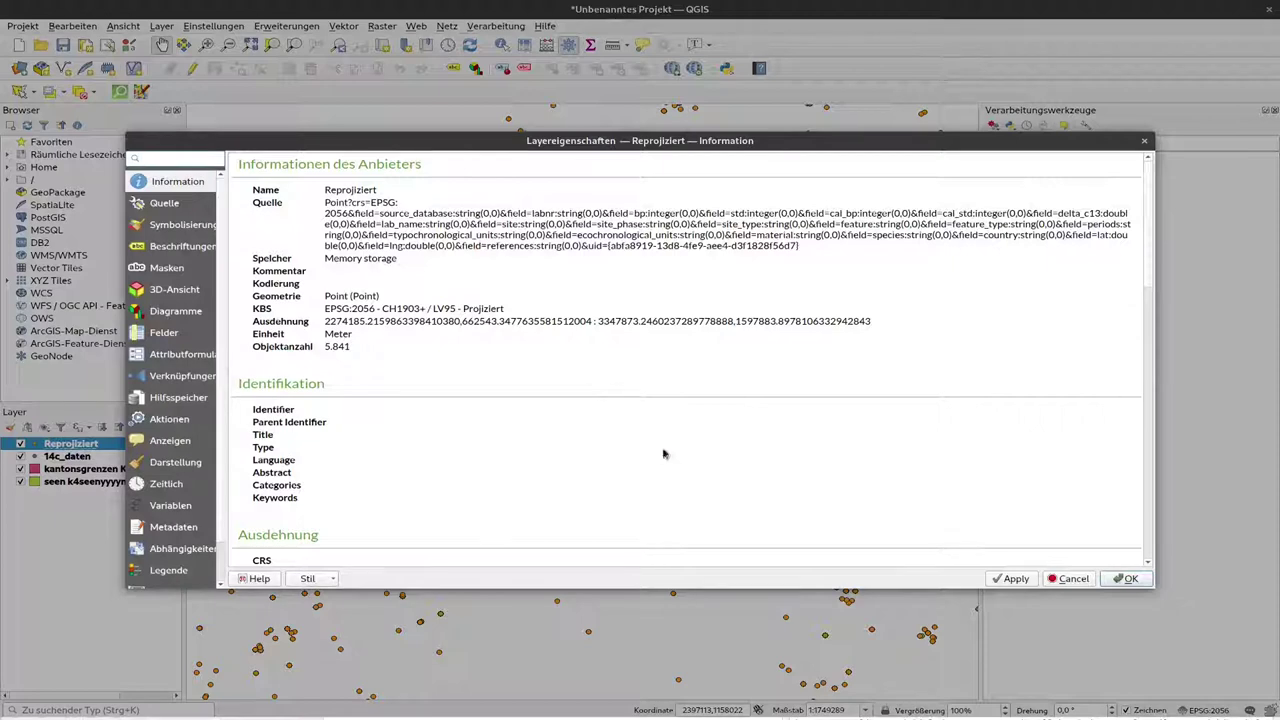
click(1072, 579)
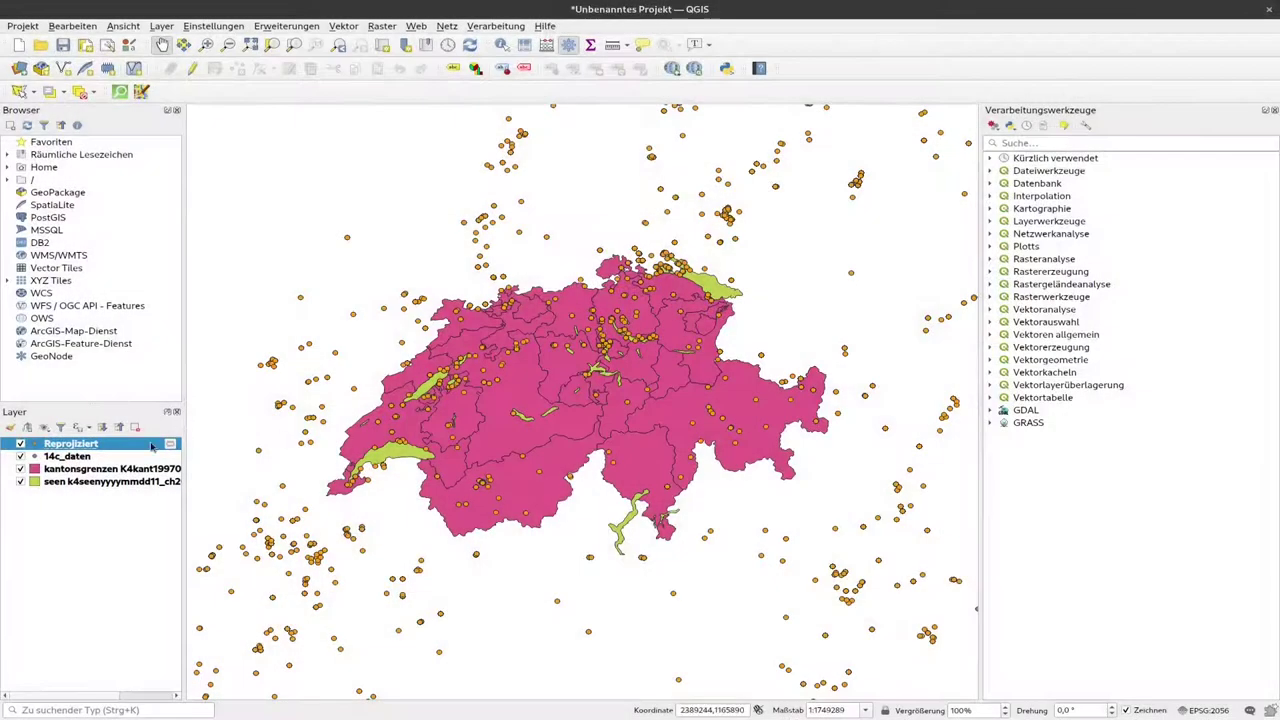
Export the Reprojiziert points as the shapefile 14c_epsg2056.shp in Downloads.
right_click(140, 446)
mouse_move(241, 409)
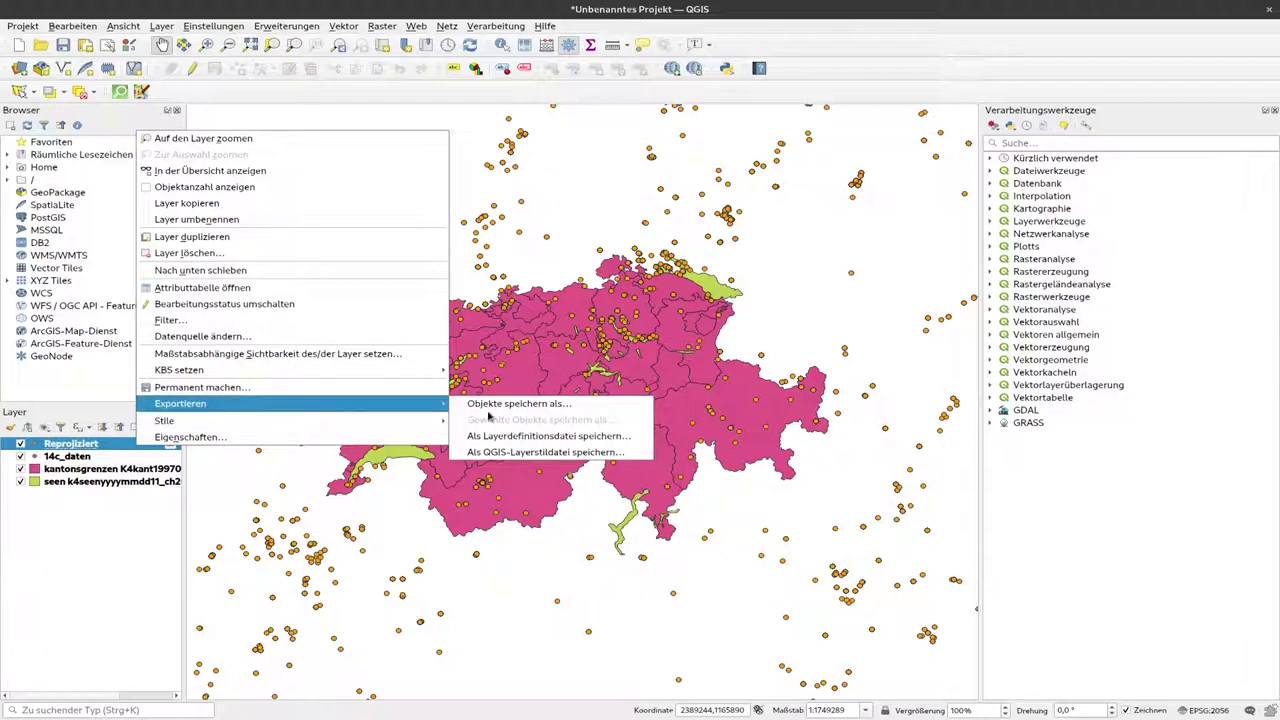
click(496, 404)
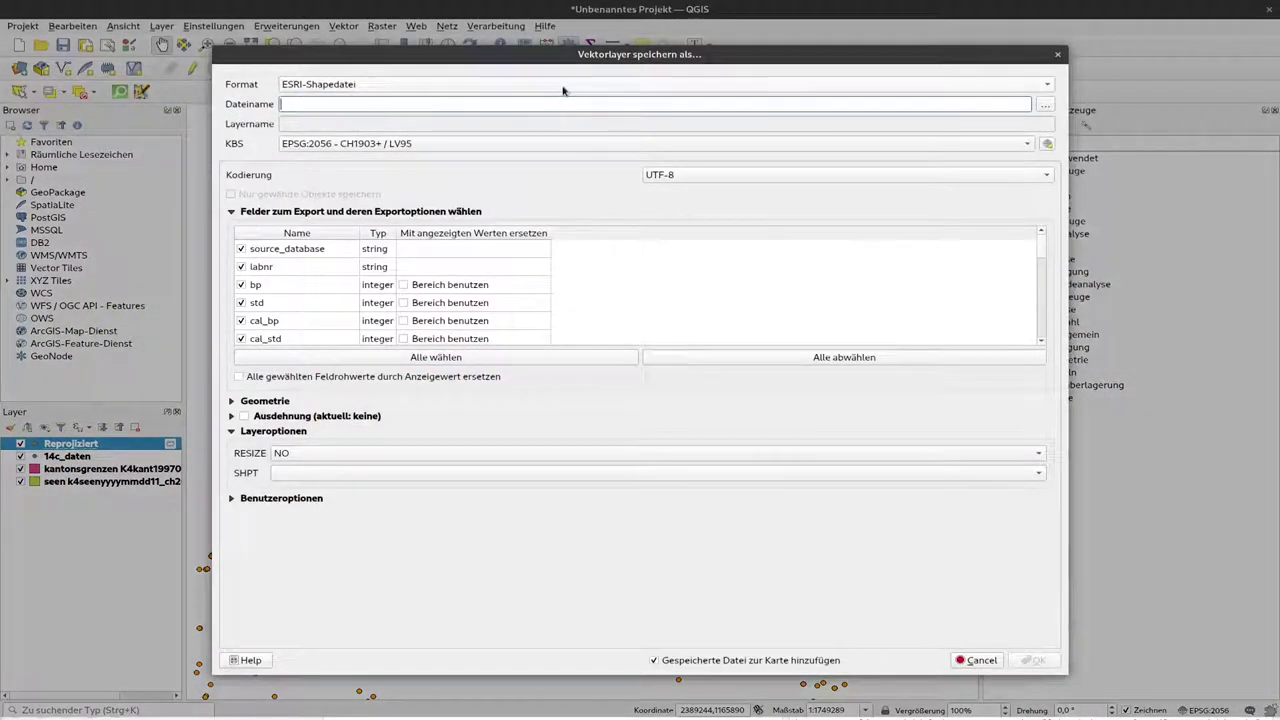
click(1045, 104)
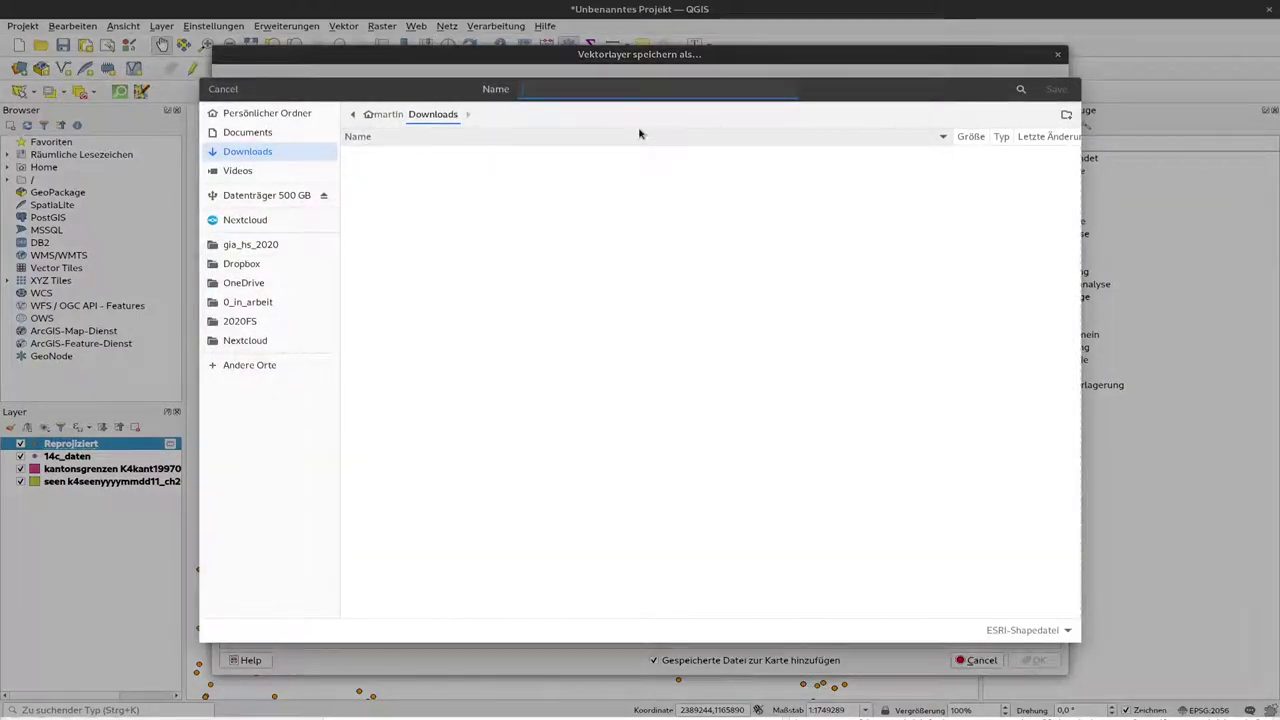
text(14c)
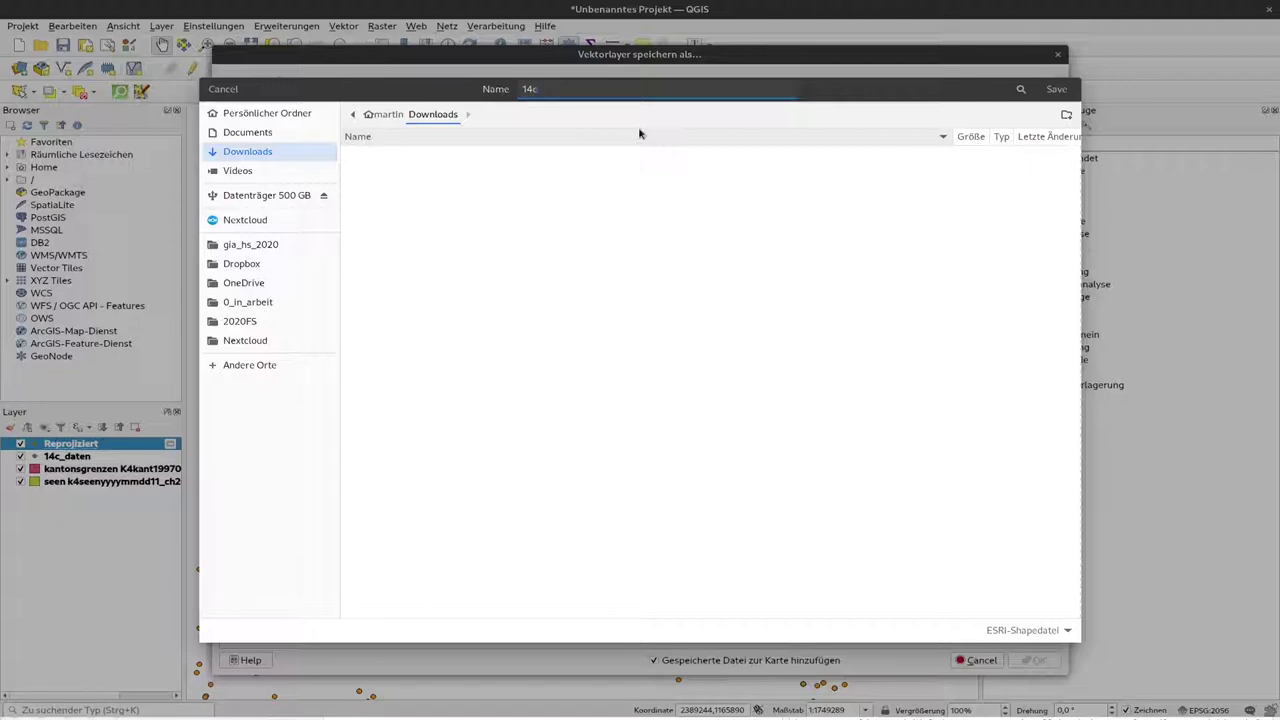
text(_rep)
text(rojected)
text(ep)
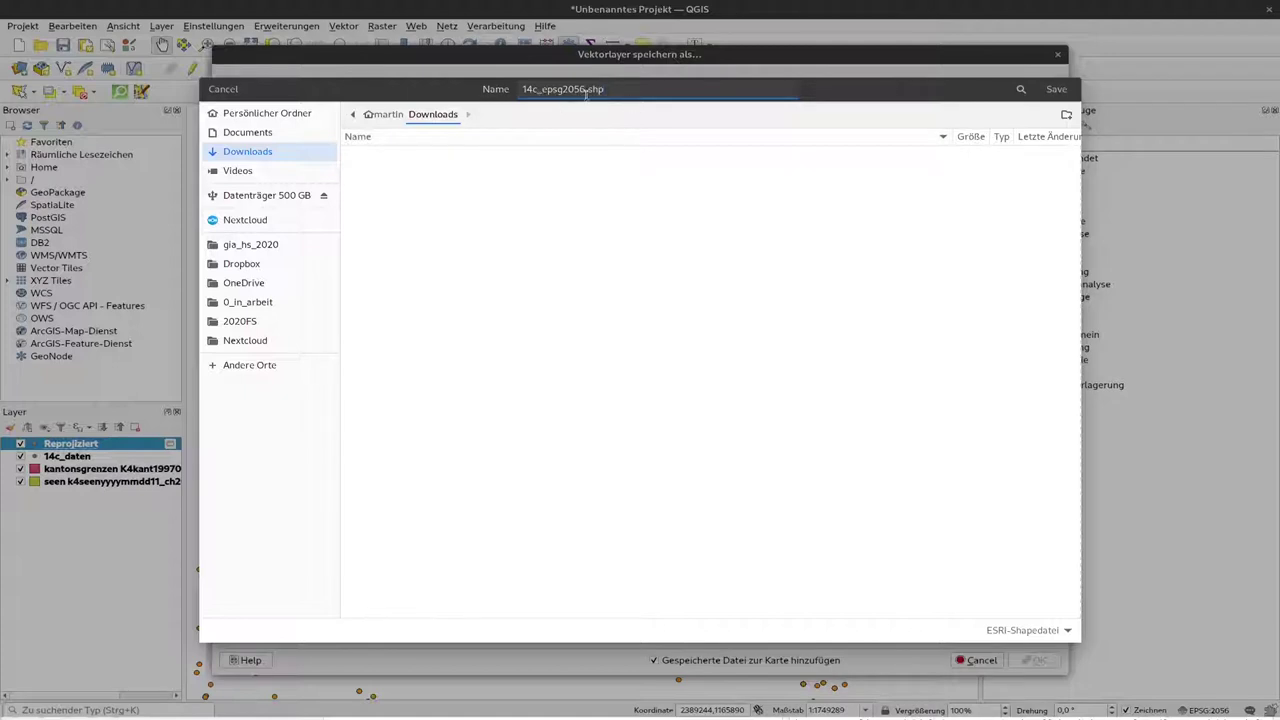
click(1057, 90)
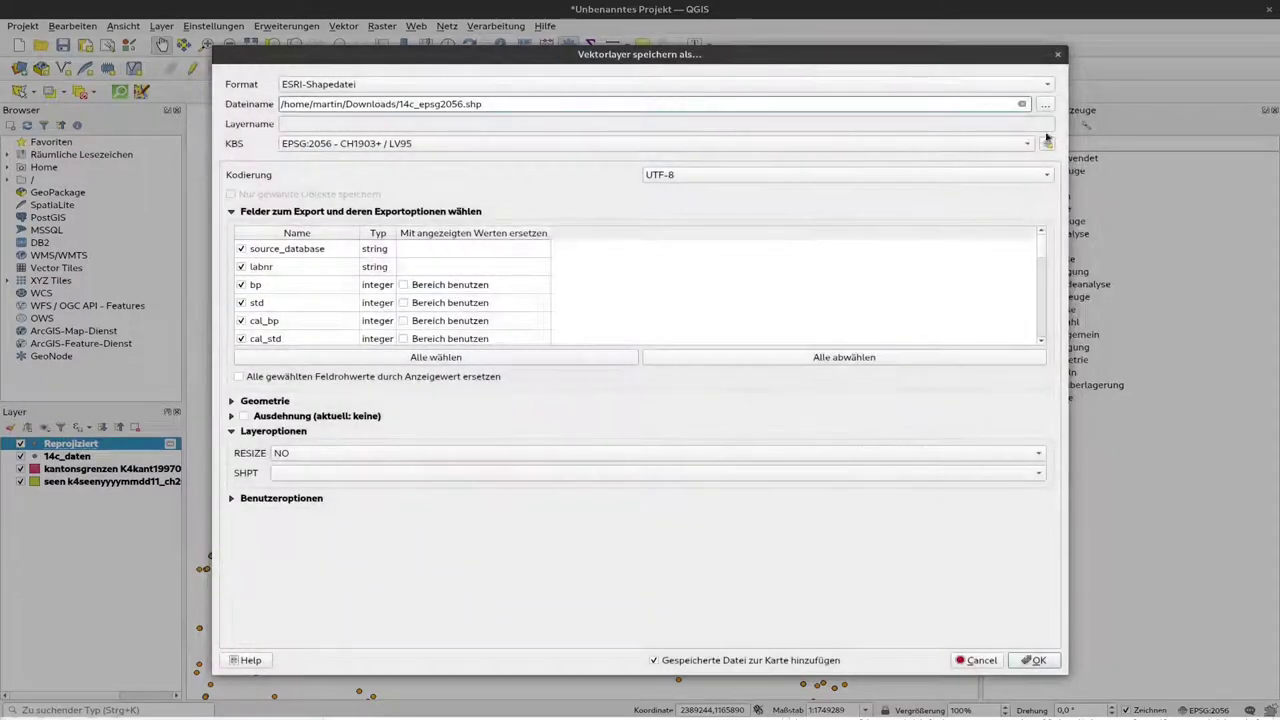
click(1038, 660)
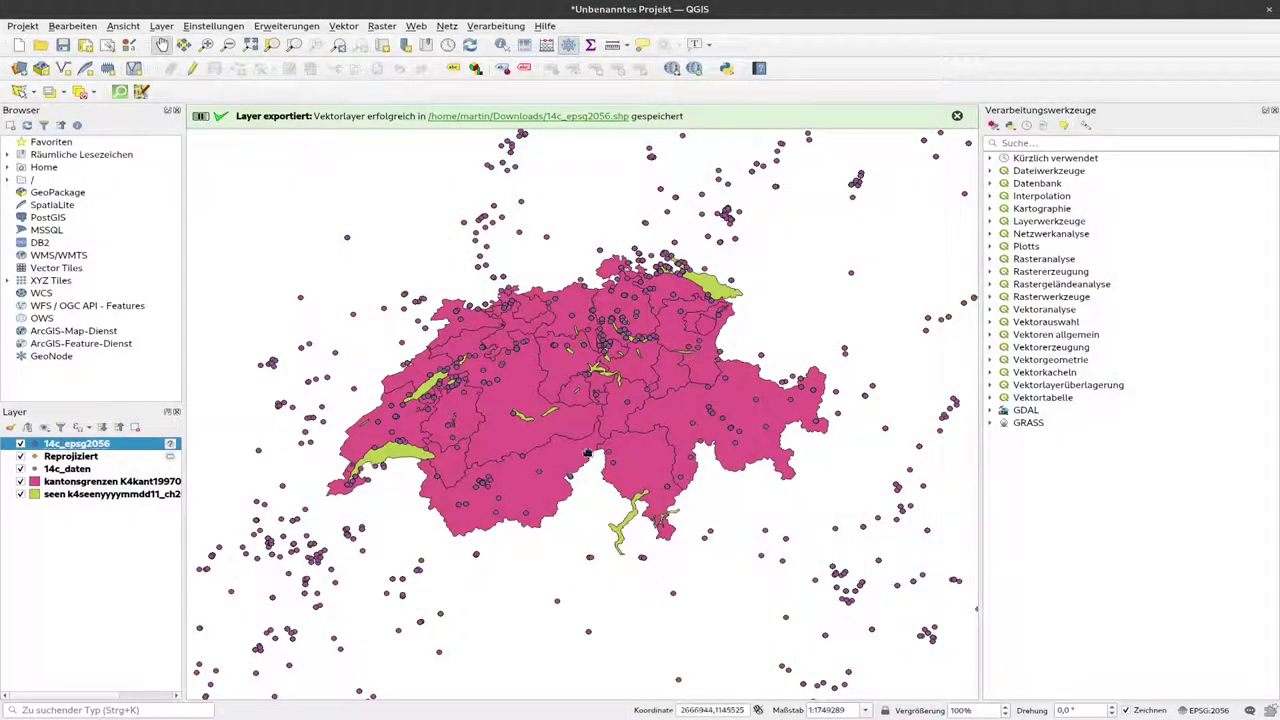
Hide the Reprojiziert and 14c_daten layers and search 'zus' in the Processing Toolbox.
click(20, 456)
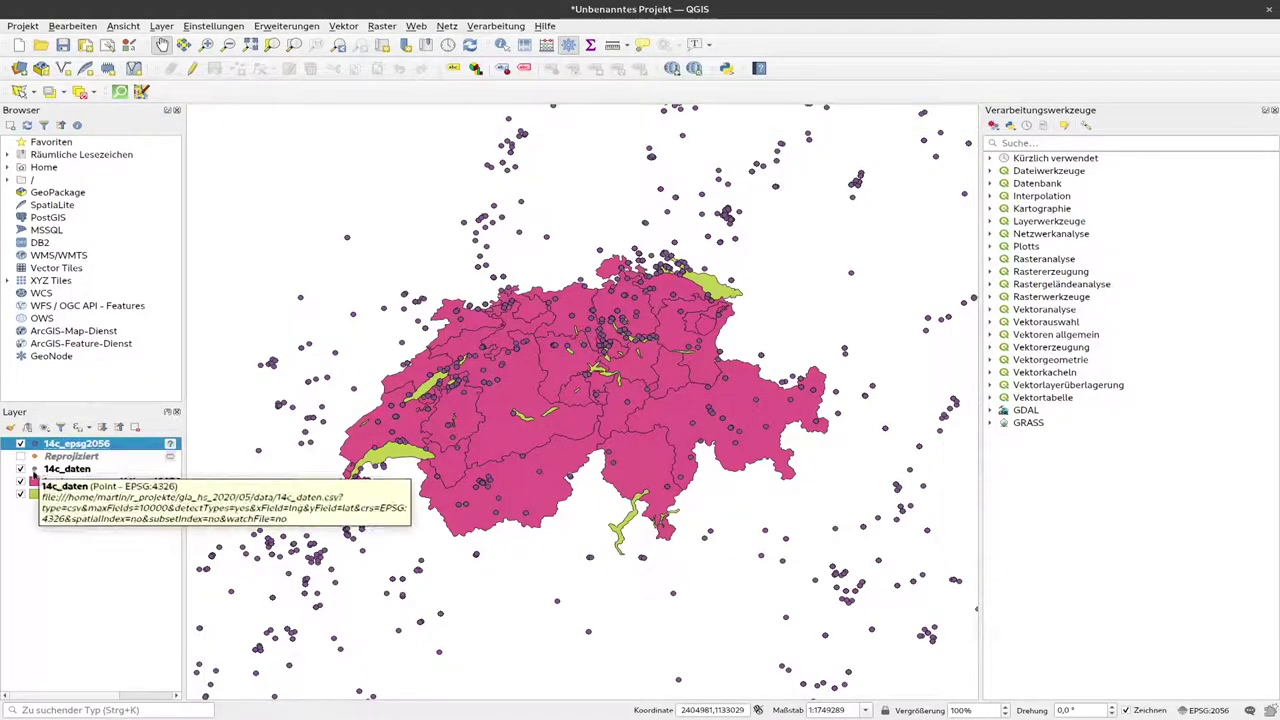
click(20, 469)
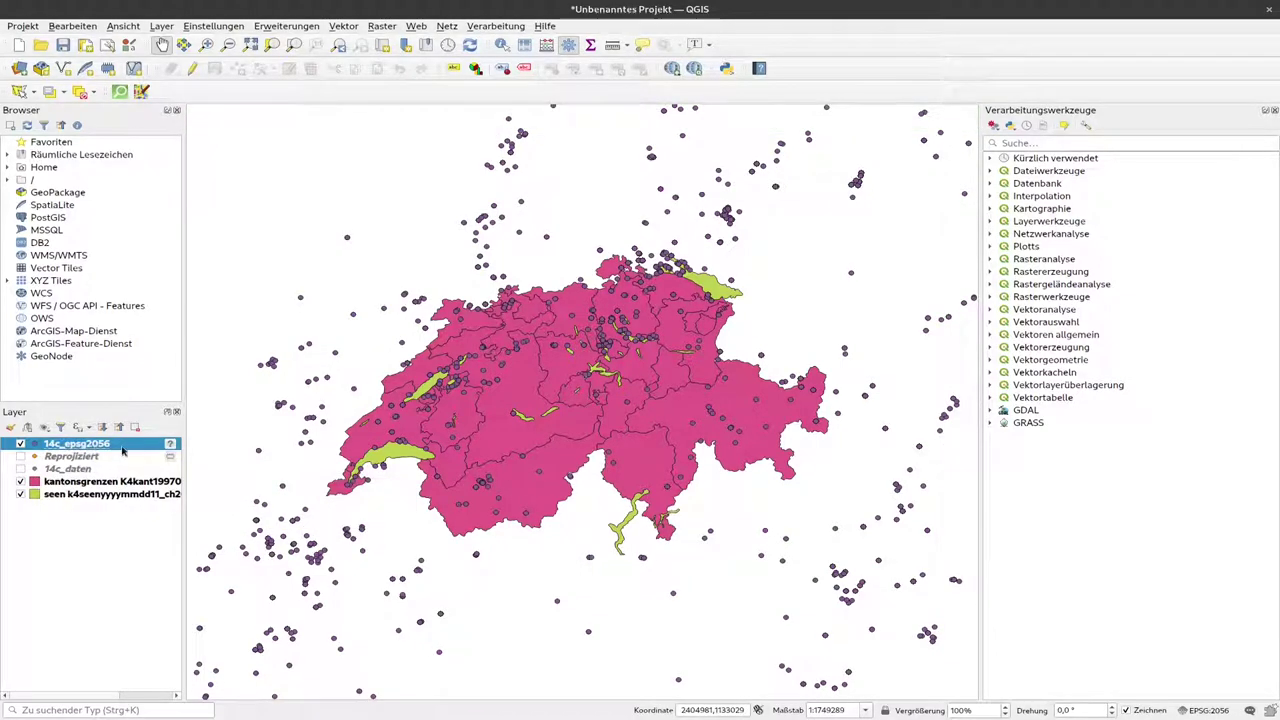
click(304, 29)
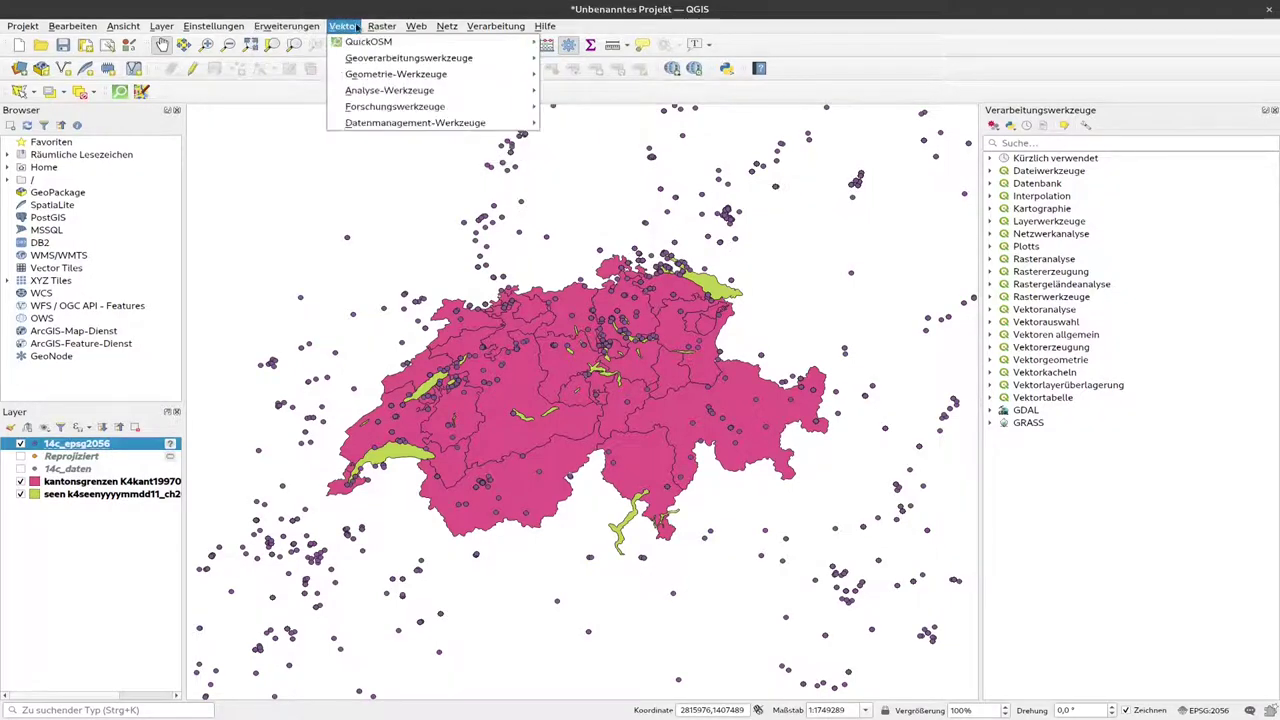
mouse_move(390, 92)
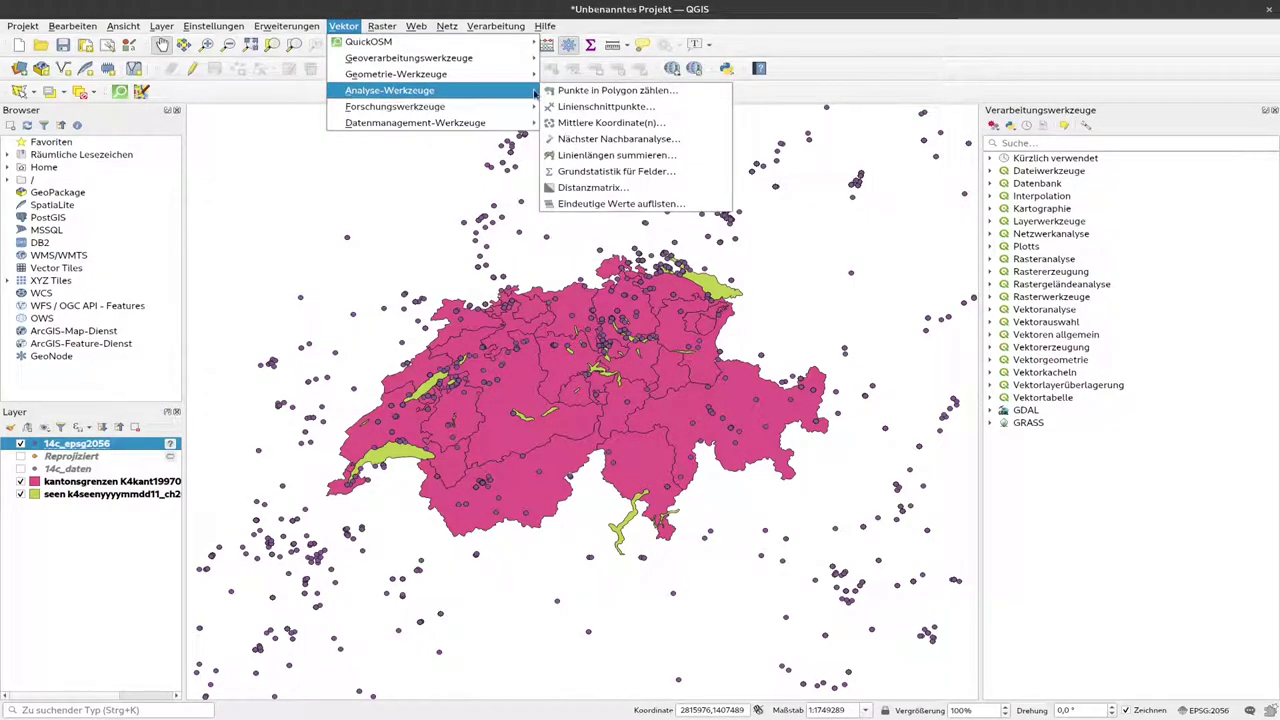
mouse_move(483, 106)
mouse_move(485, 64)
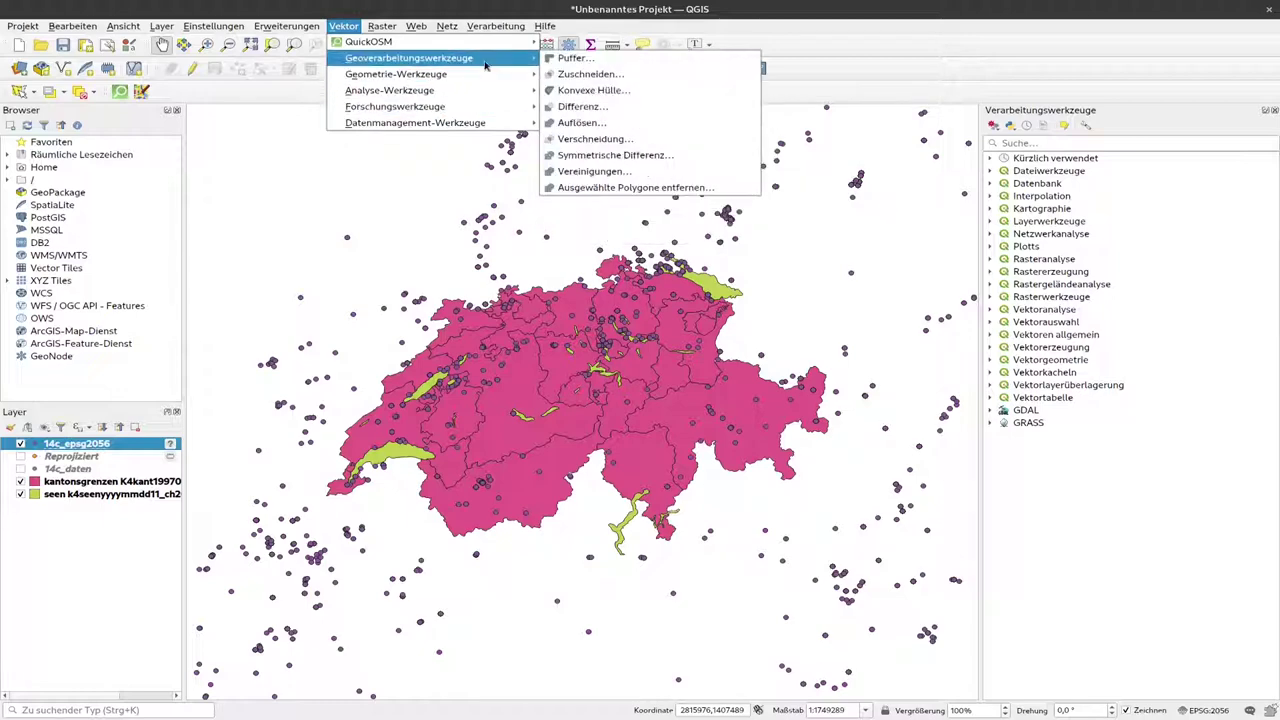
click(1128, 145)
click(1126, 143)
text(zus)
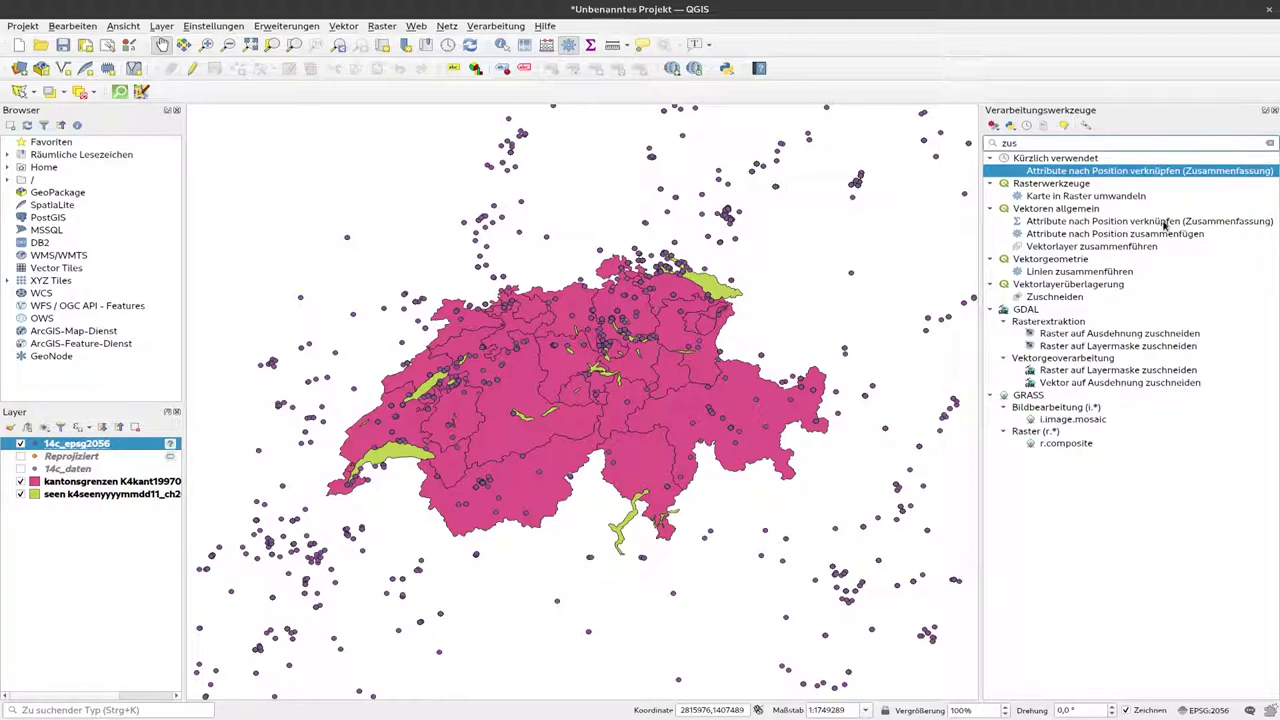
Join kantonsgrenzen with the 14c_epsg2056 points by location, summarising bp by mean (Durchschnitt).
double_click(1165, 222)
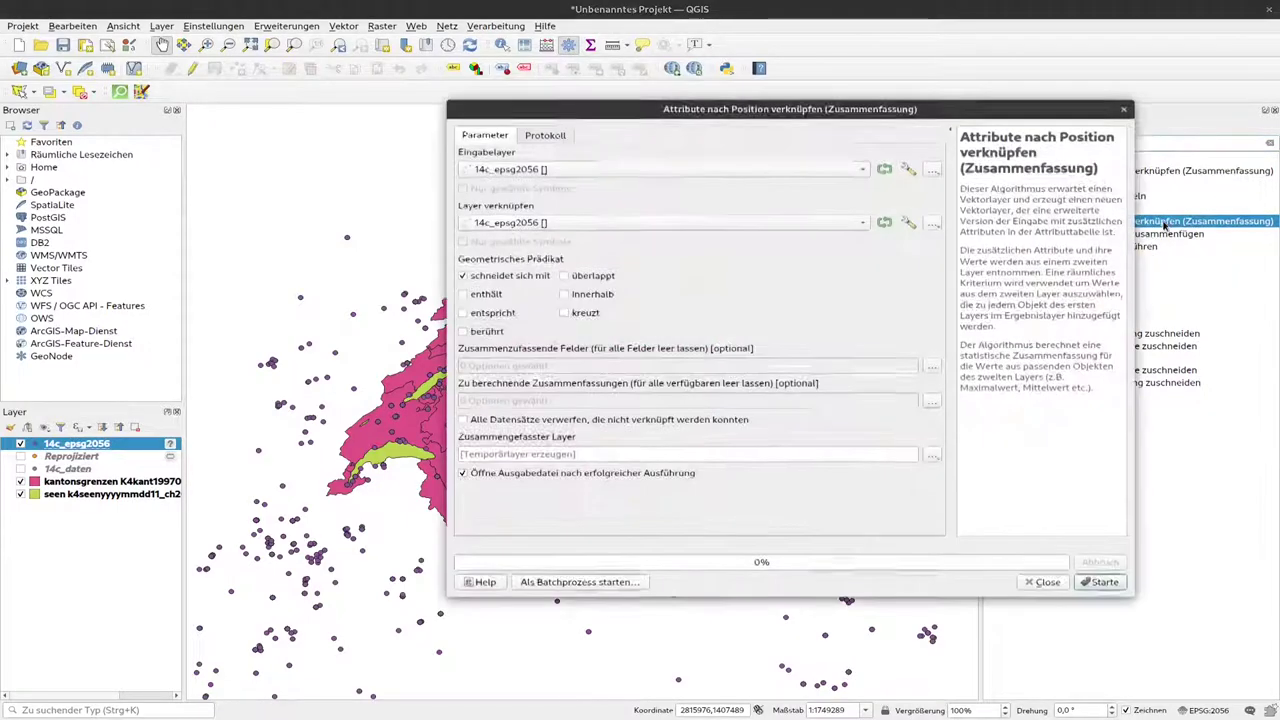
click(652, 170)
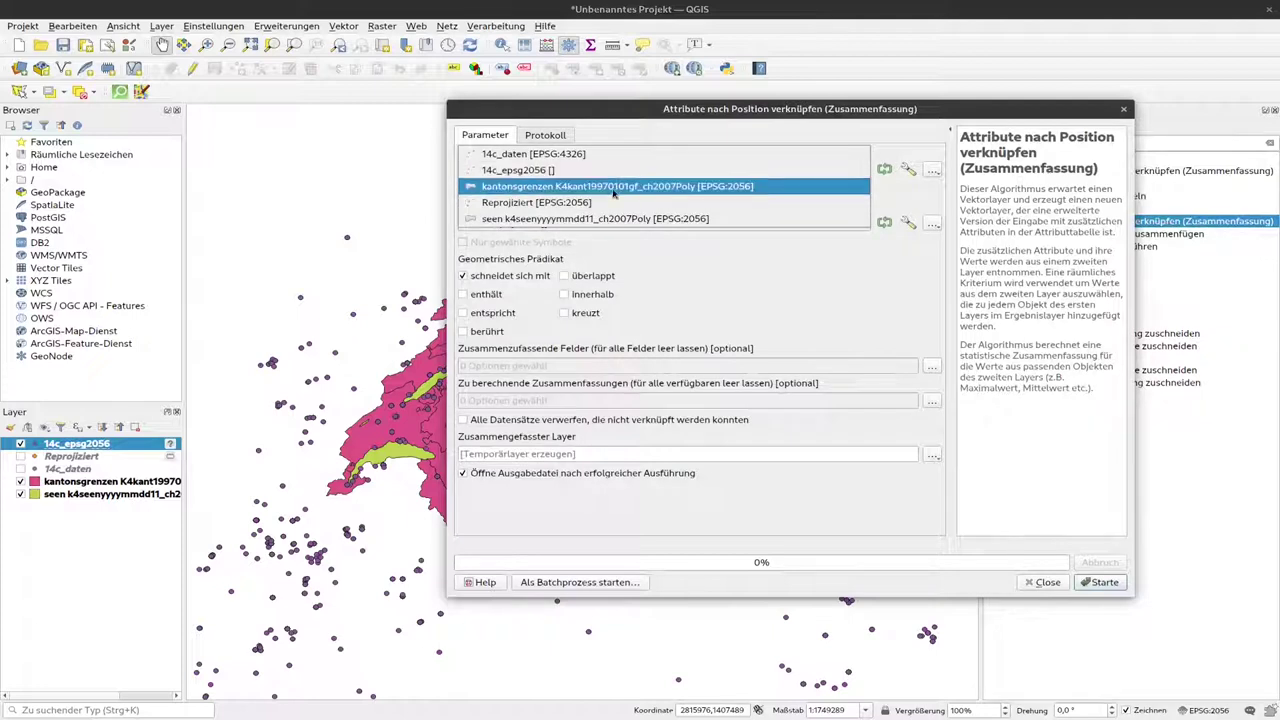
click(614, 187)
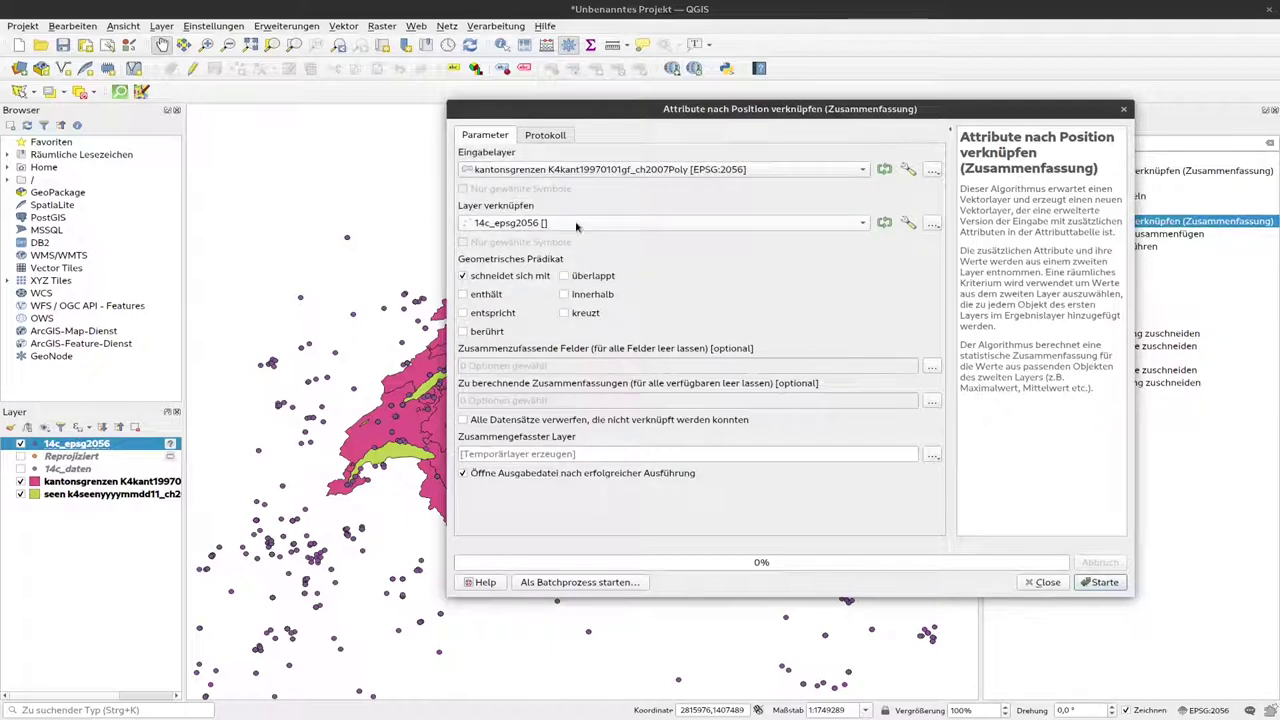
click(931, 366)
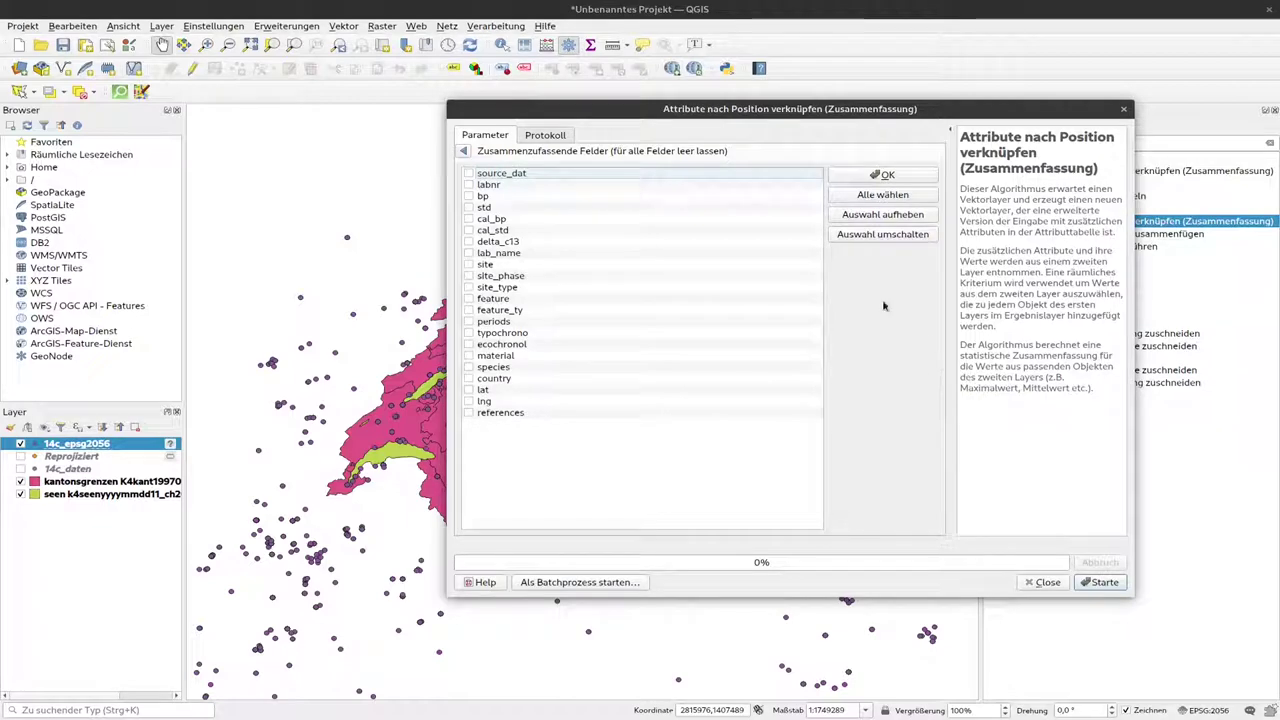
click(898, 178)
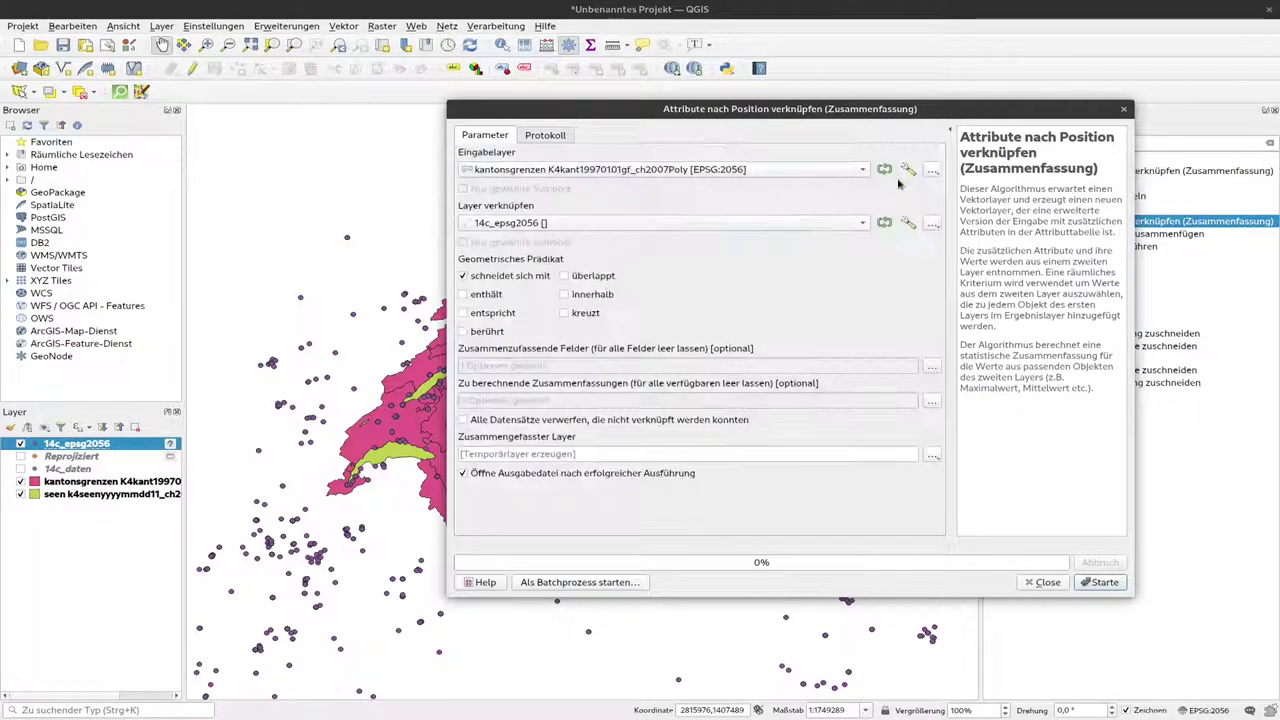
click(931, 402)
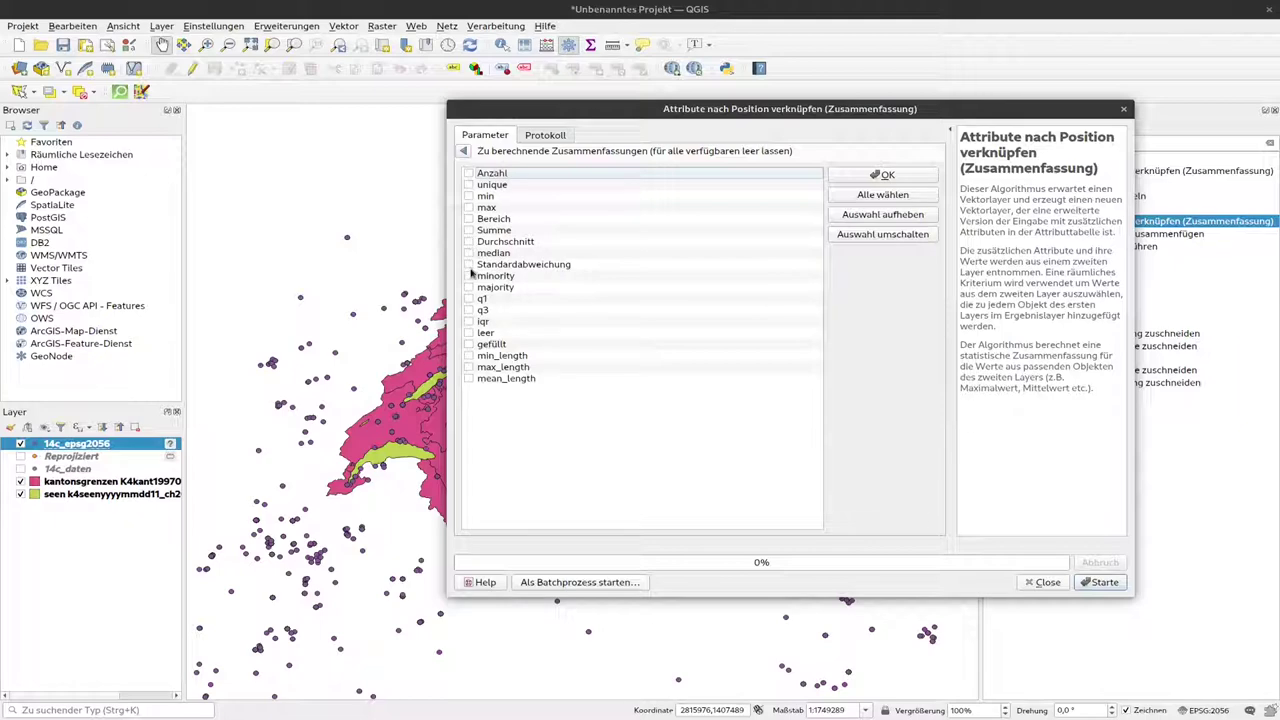
click(469, 242)
click(884, 175)
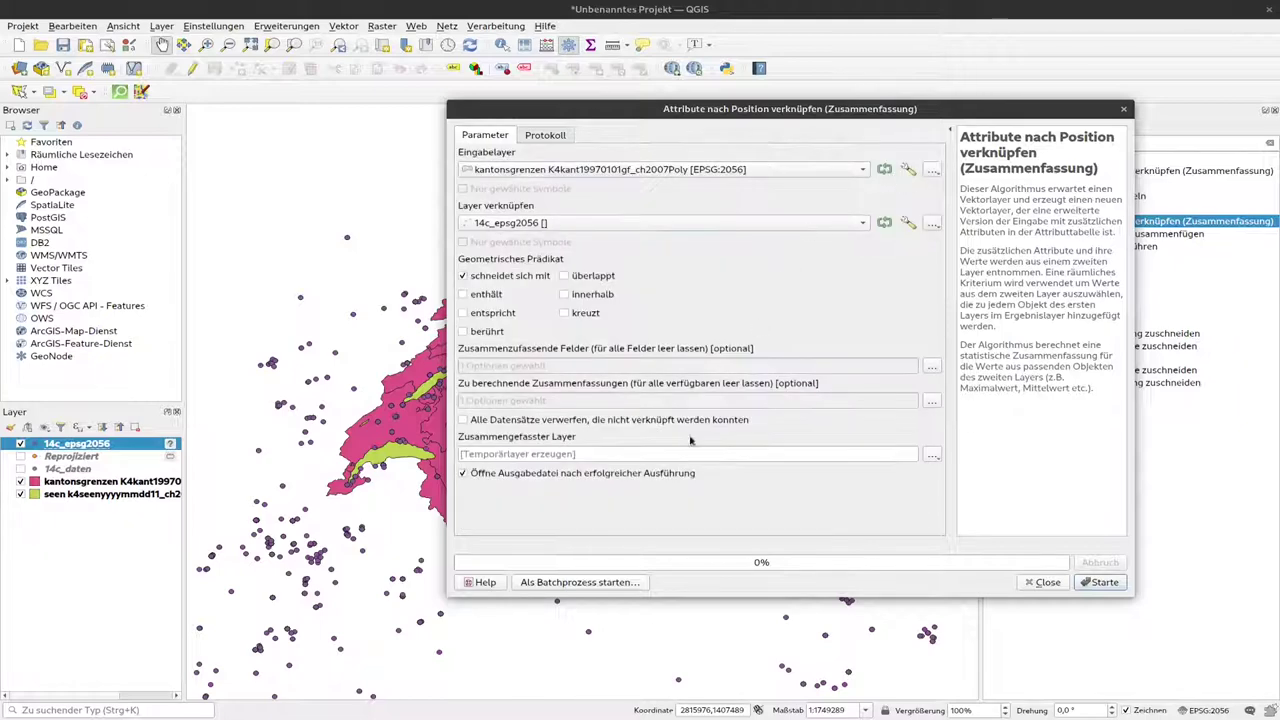
click(1100, 583)
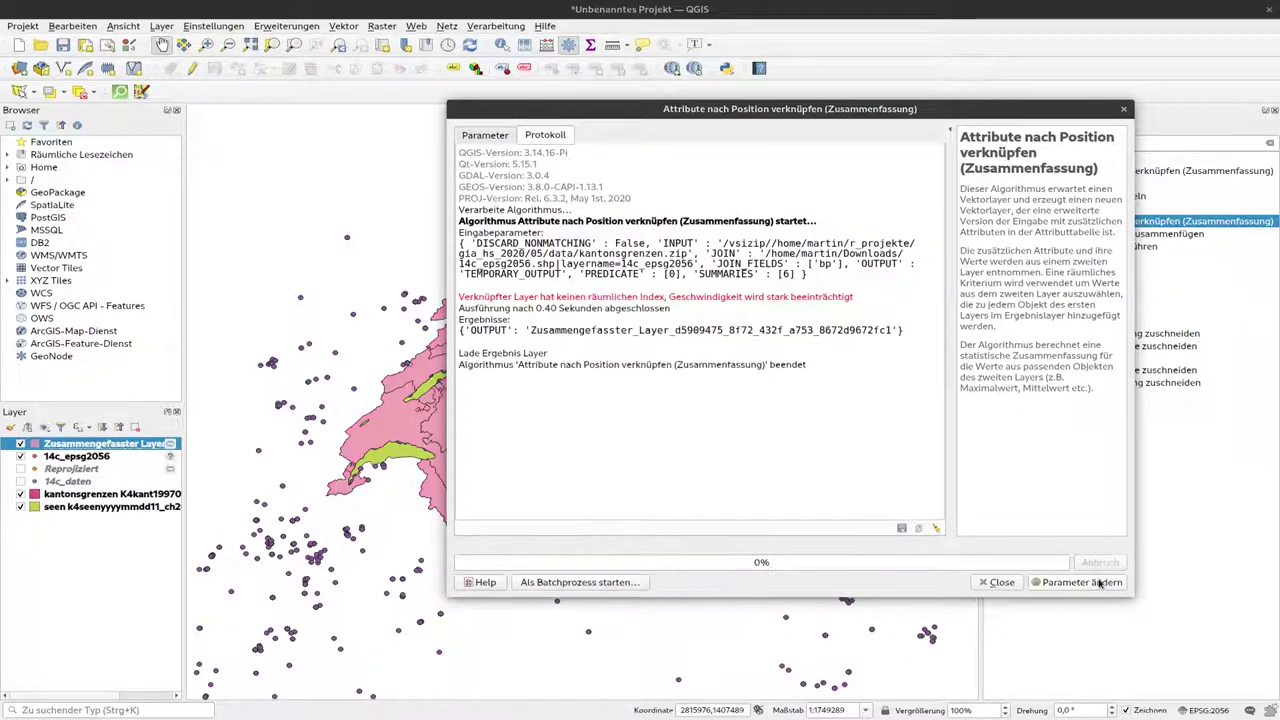
click(1000, 582)
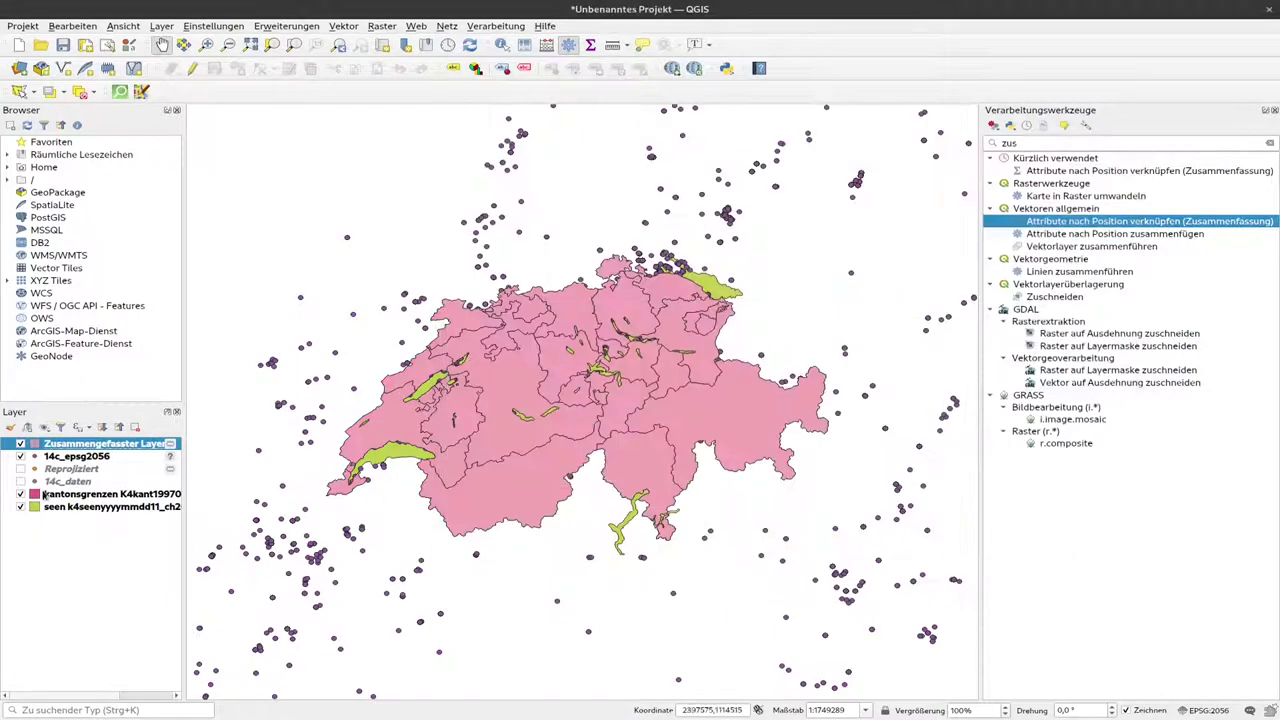
right_click(70, 446)
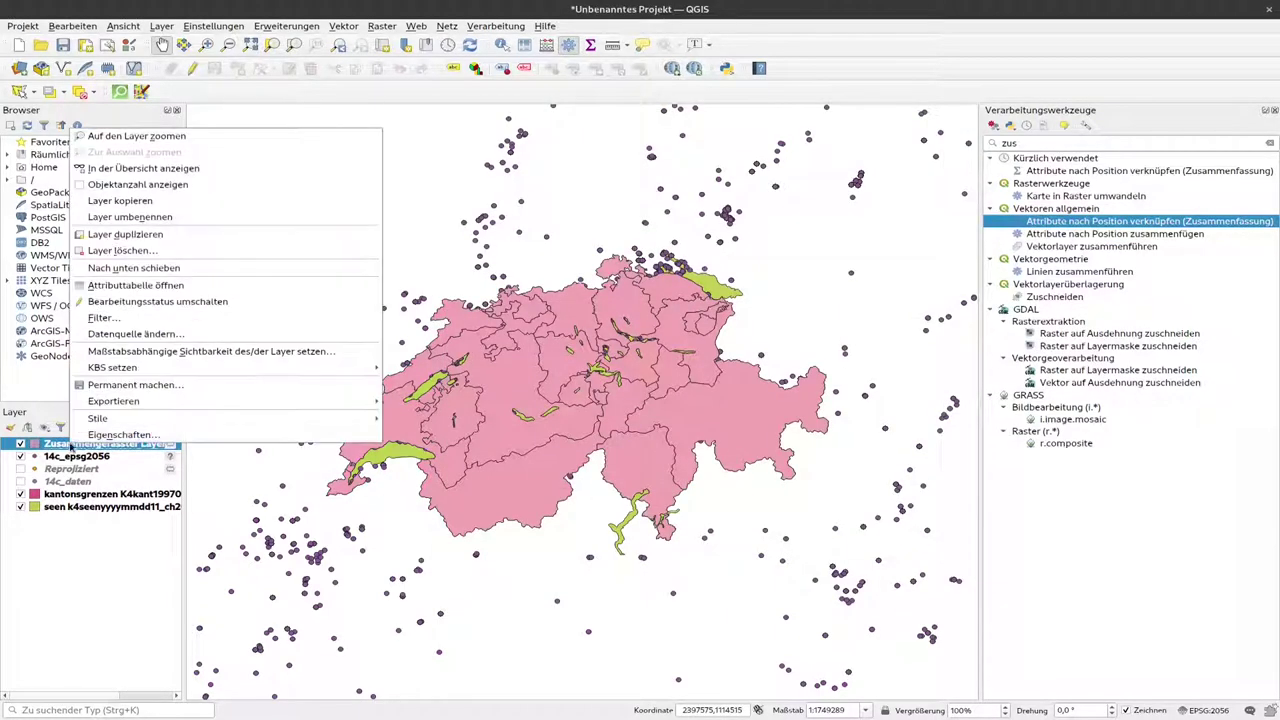
click(180, 285)
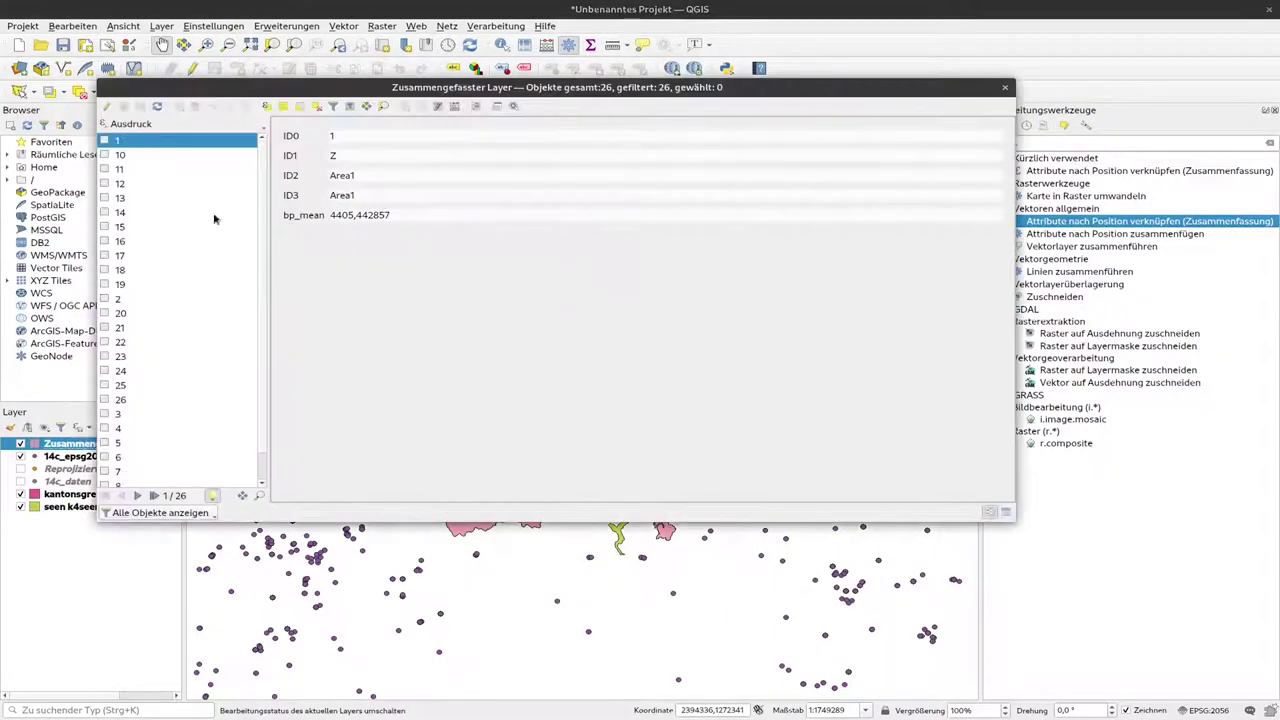
click(990, 512)
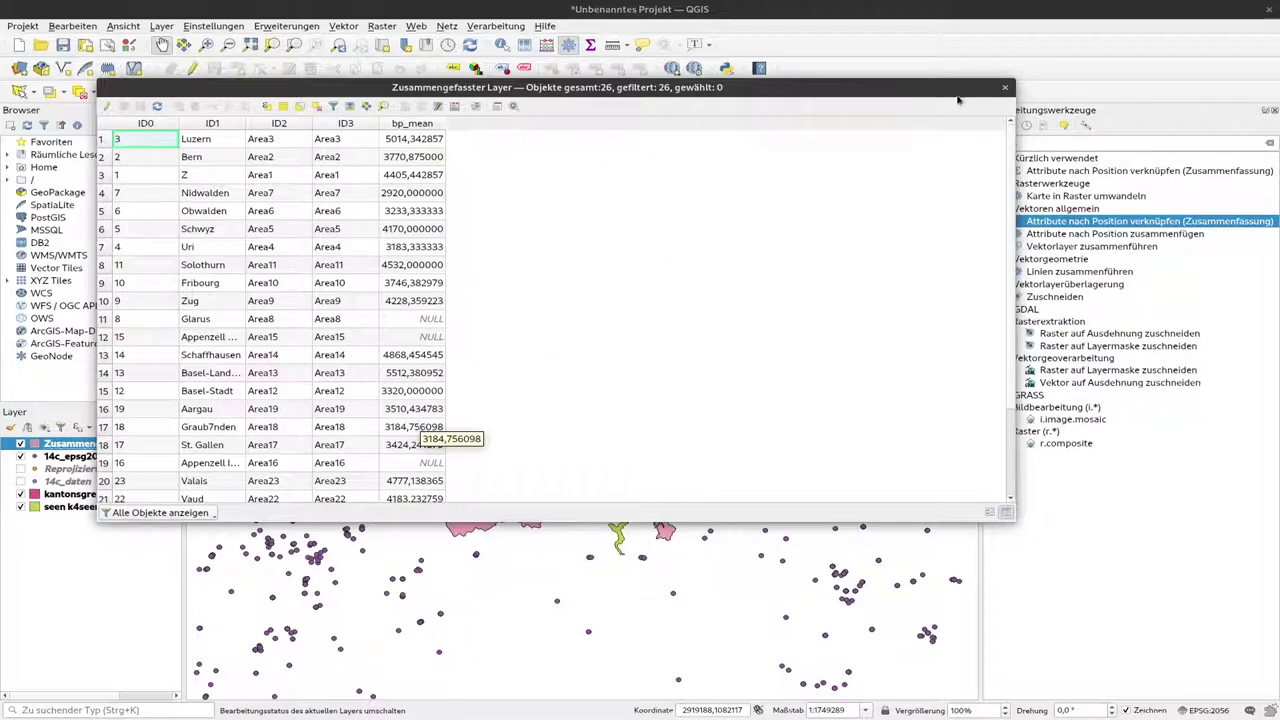
click(1004, 87)
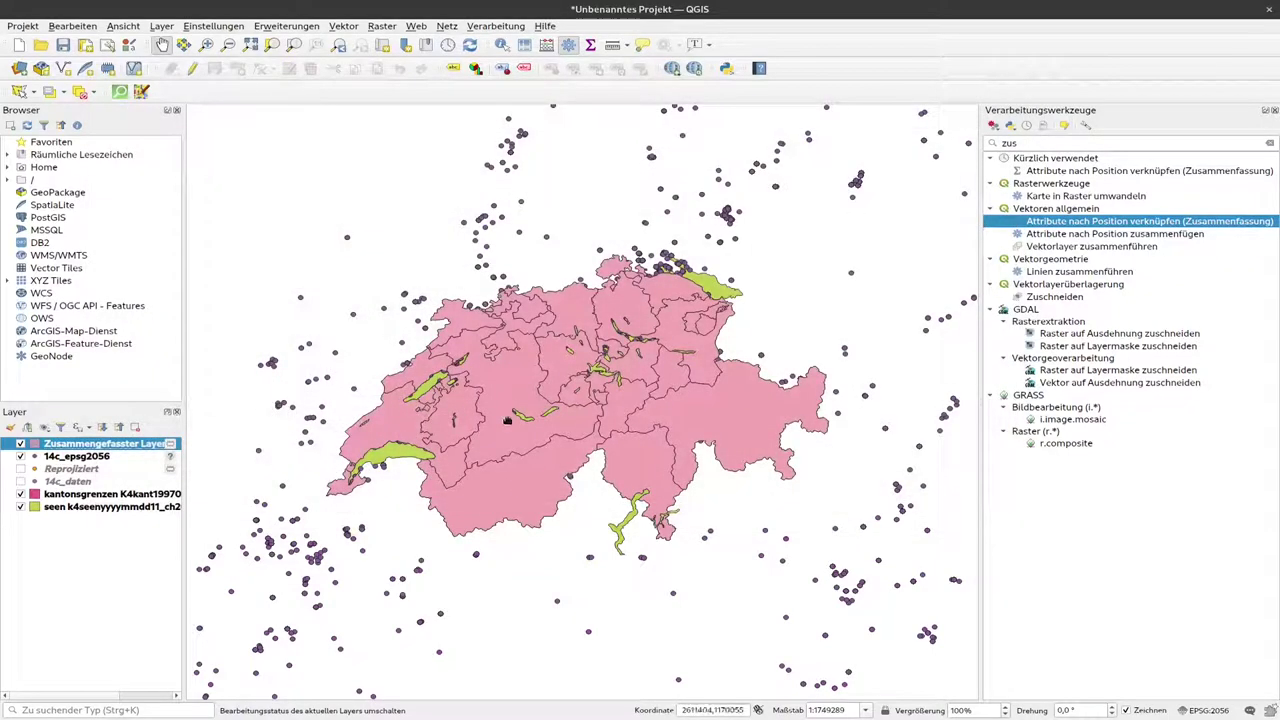